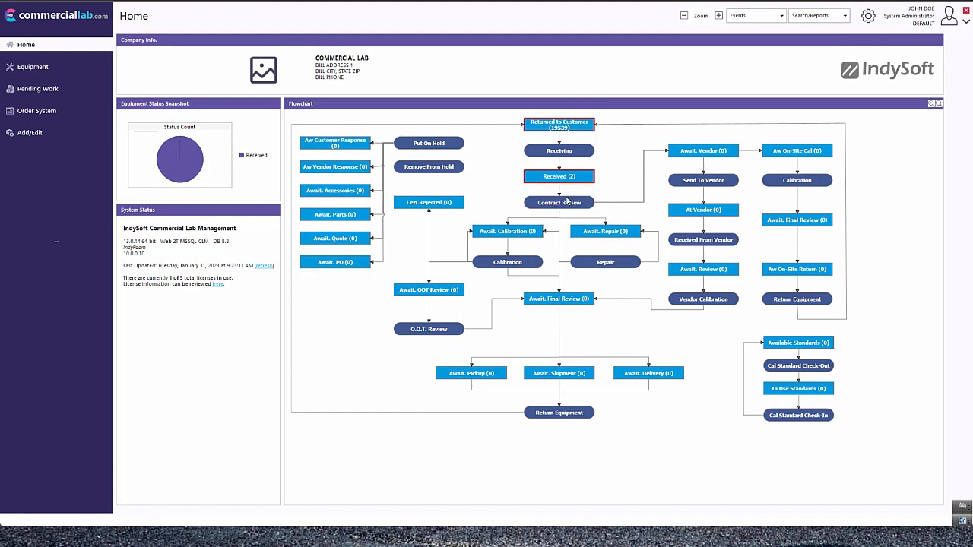
{"action": "left_click", "coordinate": [569, 207]}
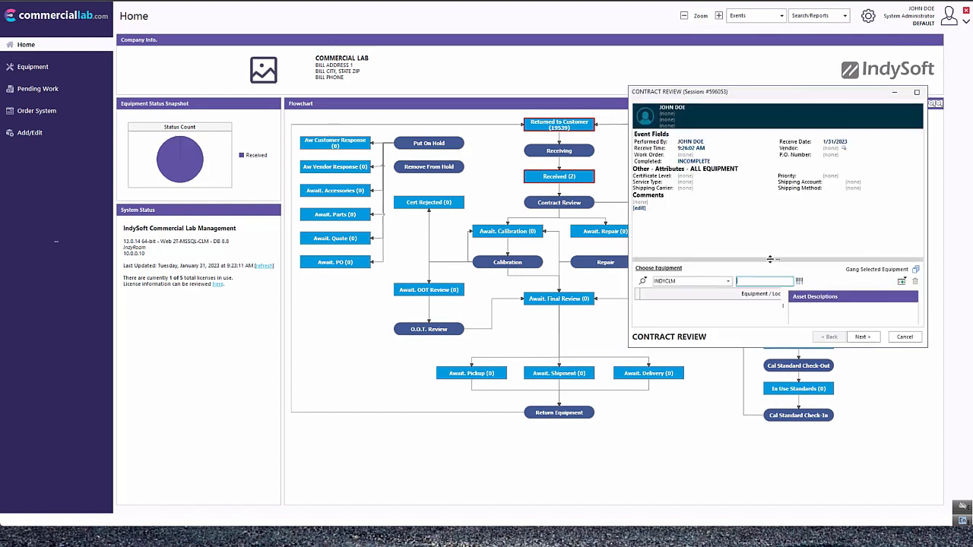
{"action": "left_click_drag", "start_coordinate": [775, 260], "coordinate": [775, 240]}
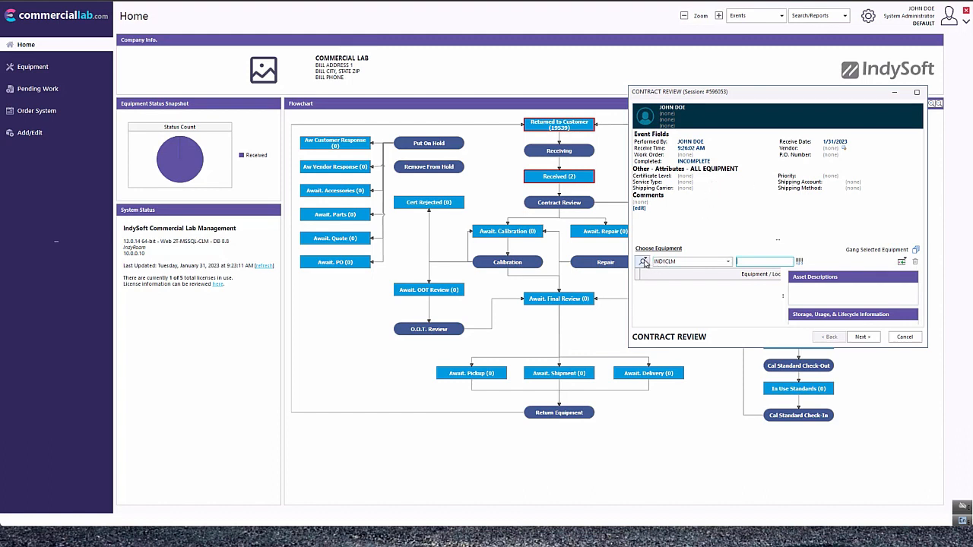
{"action": "left_click", "coordinate": [904, 337]}
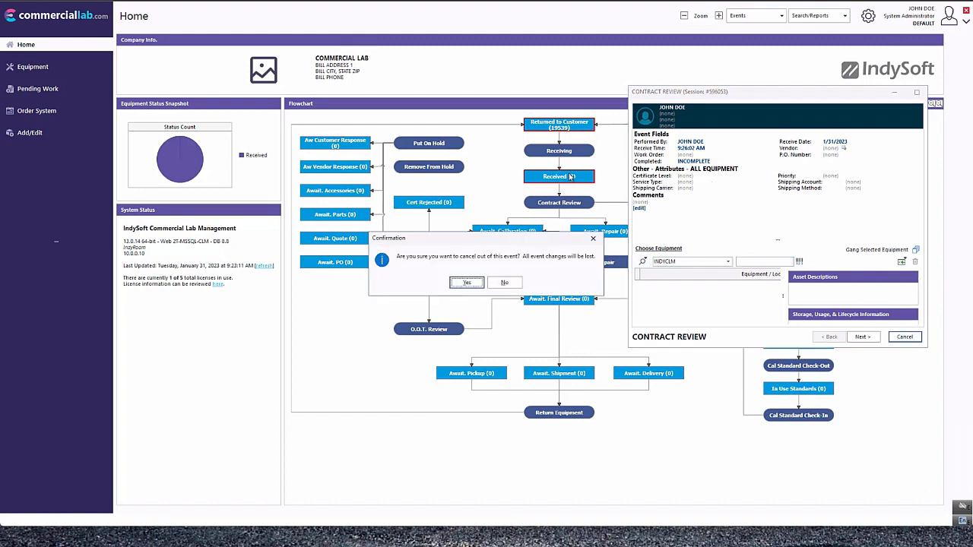
{"action": "left_click", "coordinate": [468, 283]}
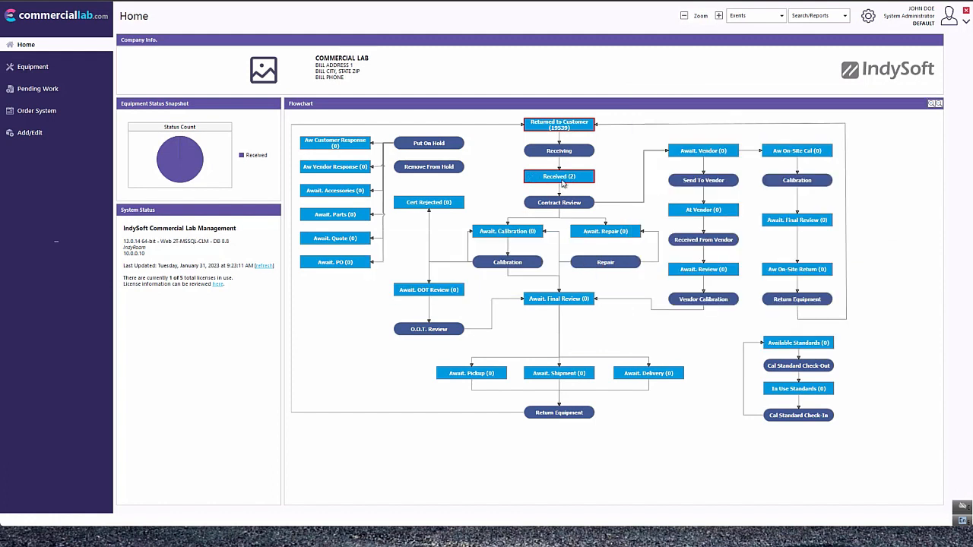
Step: List the equipment with Received status and launch a contract review event for both items
{"action": "left_click", "coordinate": [557, 179]}
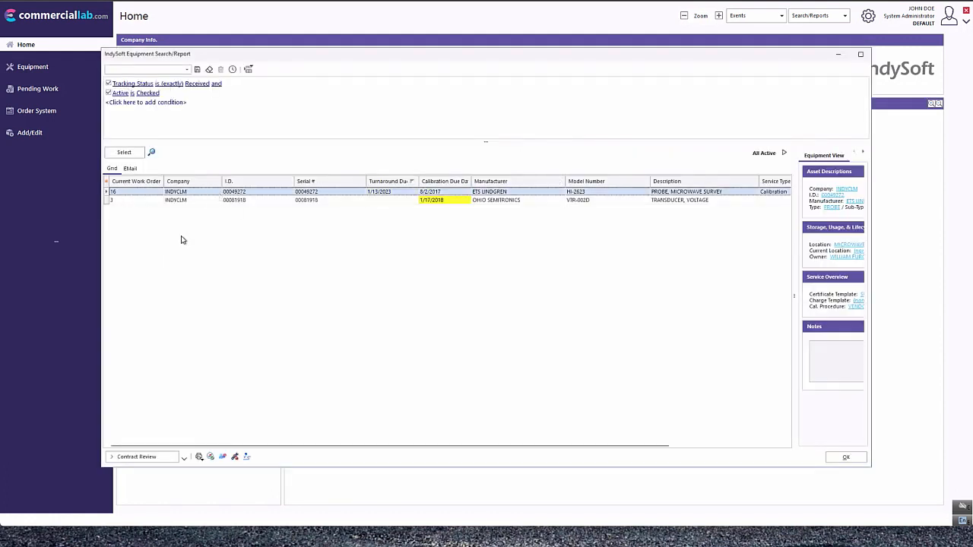
{"action": "left_click", "coordinate": [136, 199], "text": "shift"}
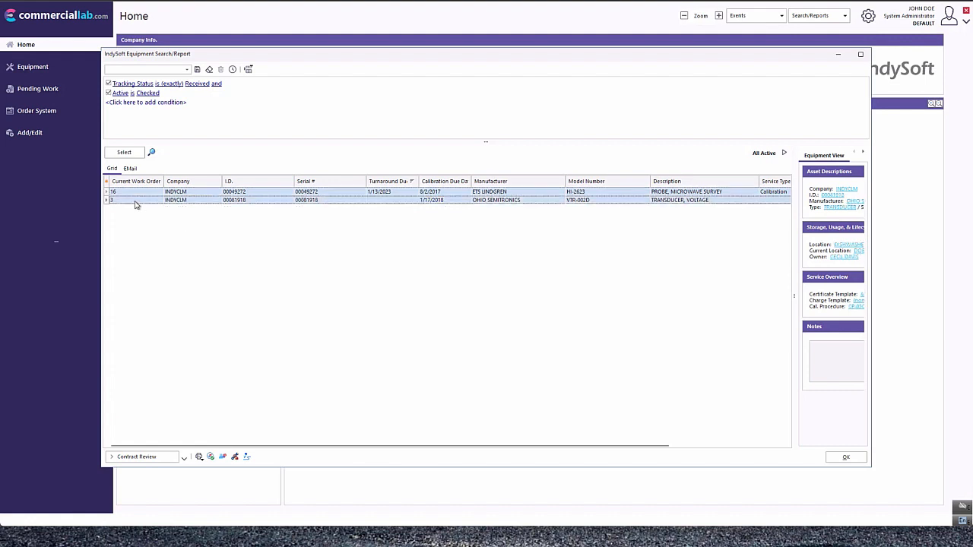
{"action": "left_click", "coordinate": [135, 457]}
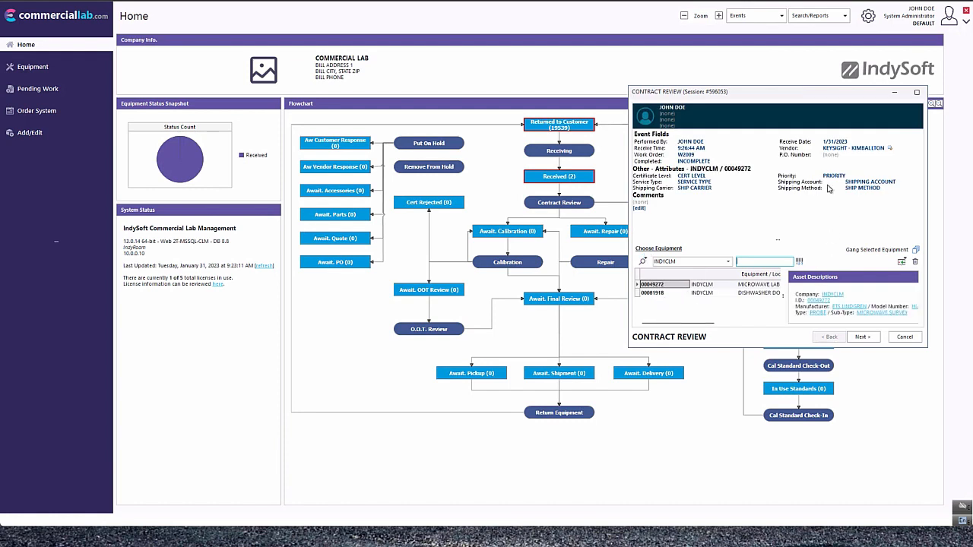
Step: Set the contract review event's vendor to INDYCLM
{"action": "left_click", "coordinate": [855, 148]}
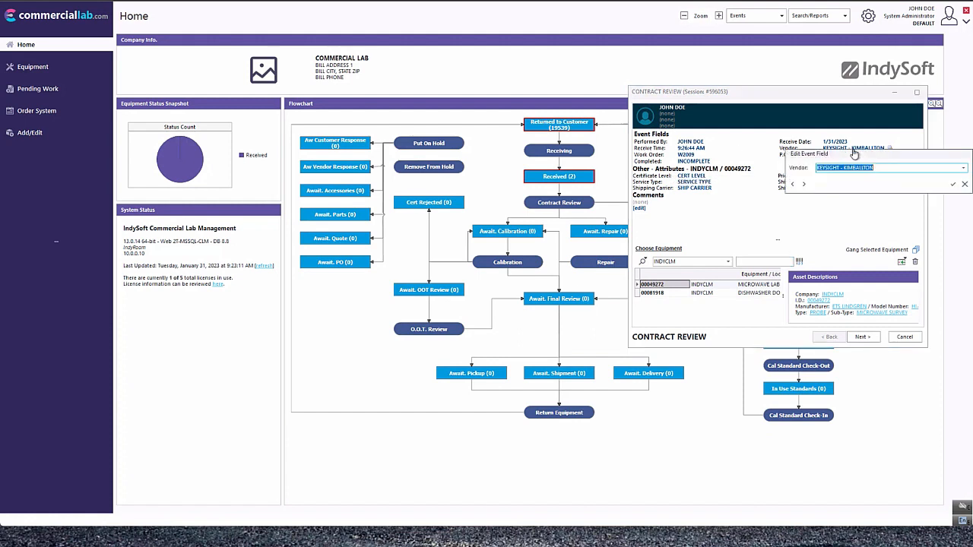
{"action": "left_click", "coordinate": [963, 168]}
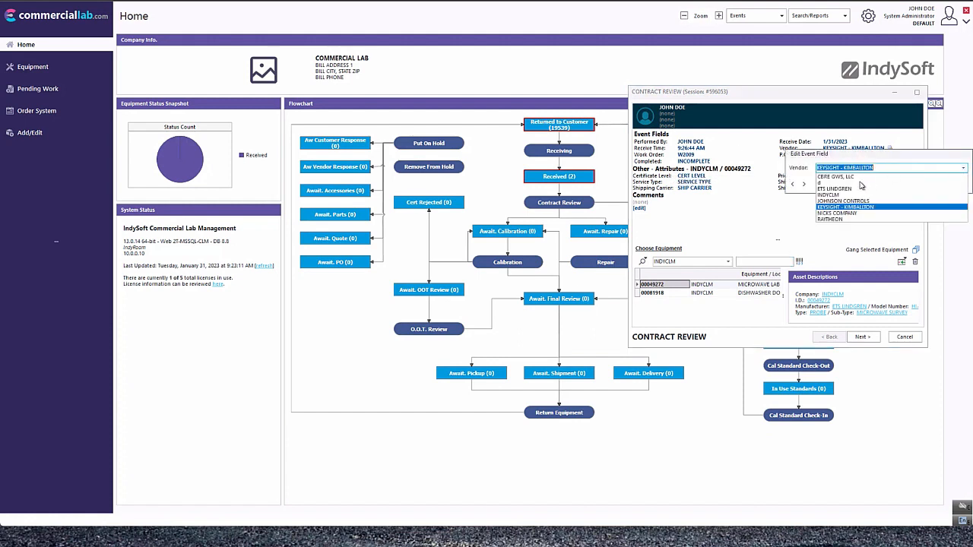
{"action": "left_click", "coordinate": [830, 196]}
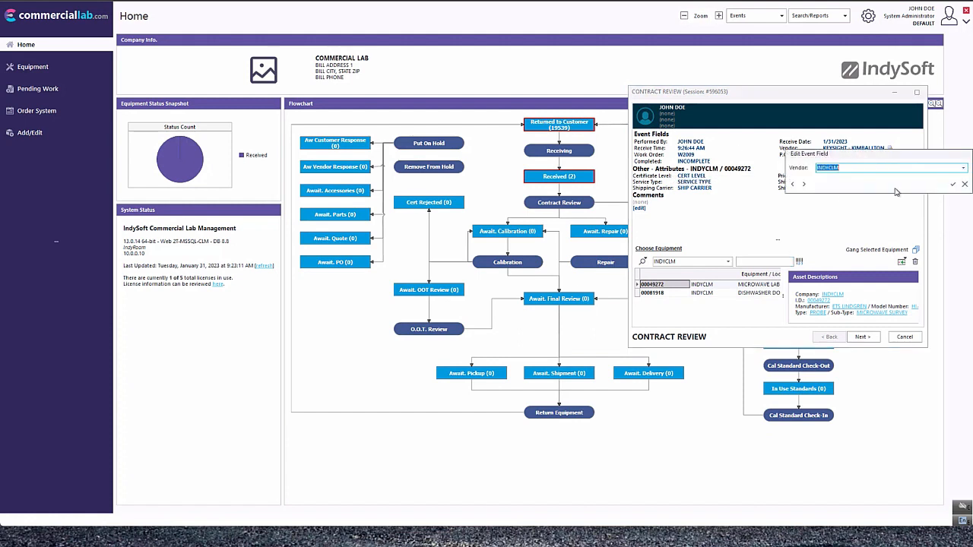
{"action": "left_click", "coordinate": [952, 184]}
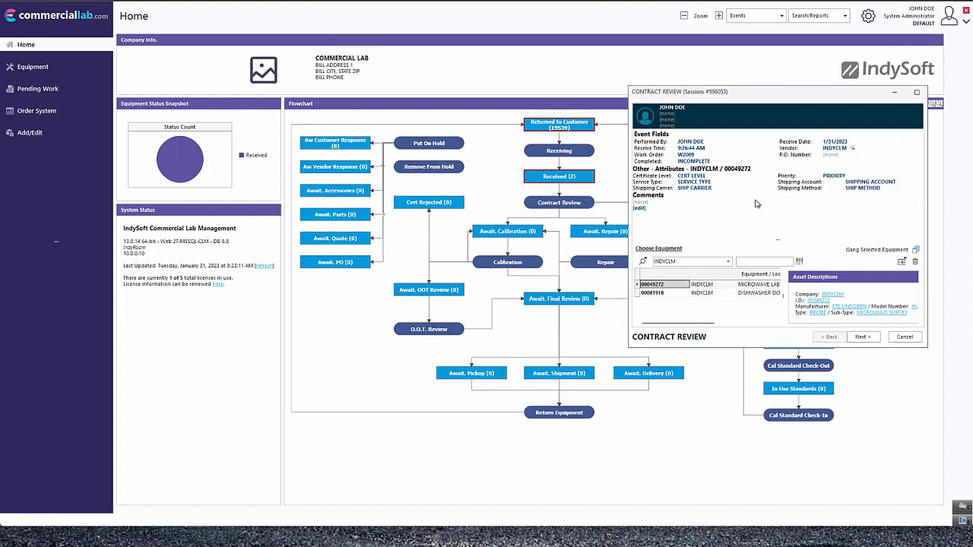
Step: Set the Priority attribute of equipment 00049272 to STANDARD
{"action": "left_click", "coordinate": [647, 293]}
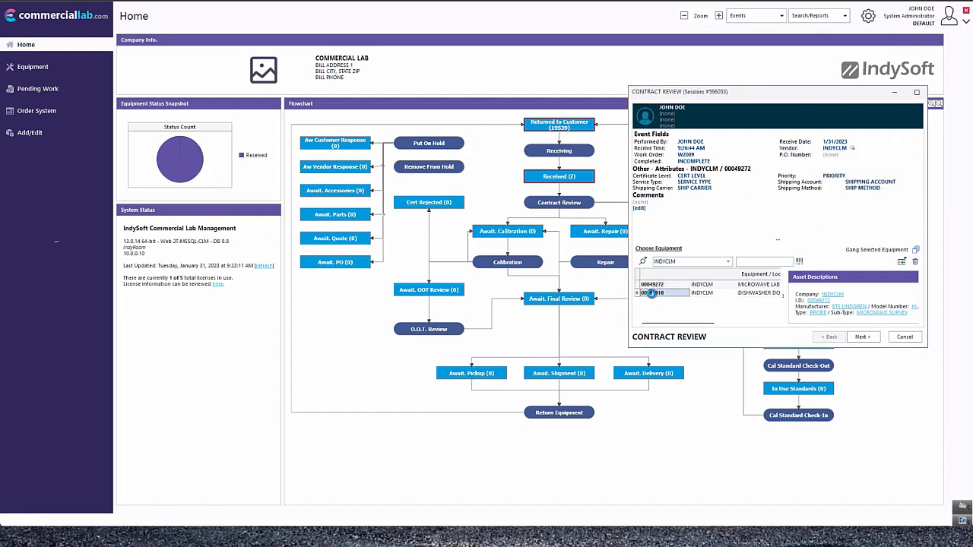
{"action": "left_click", "coordinate": [658, 285]}
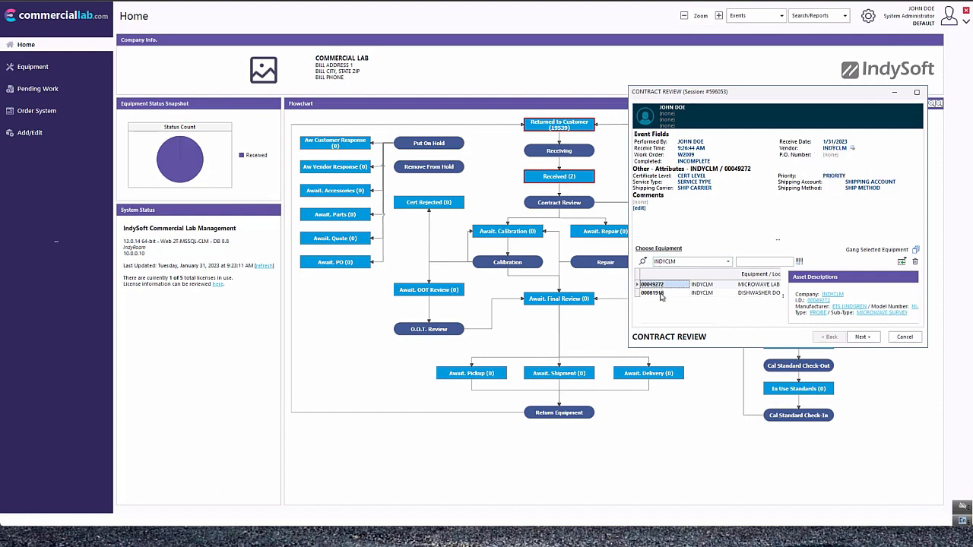
{"action": "left_click", "coordinate": [830, 176]}
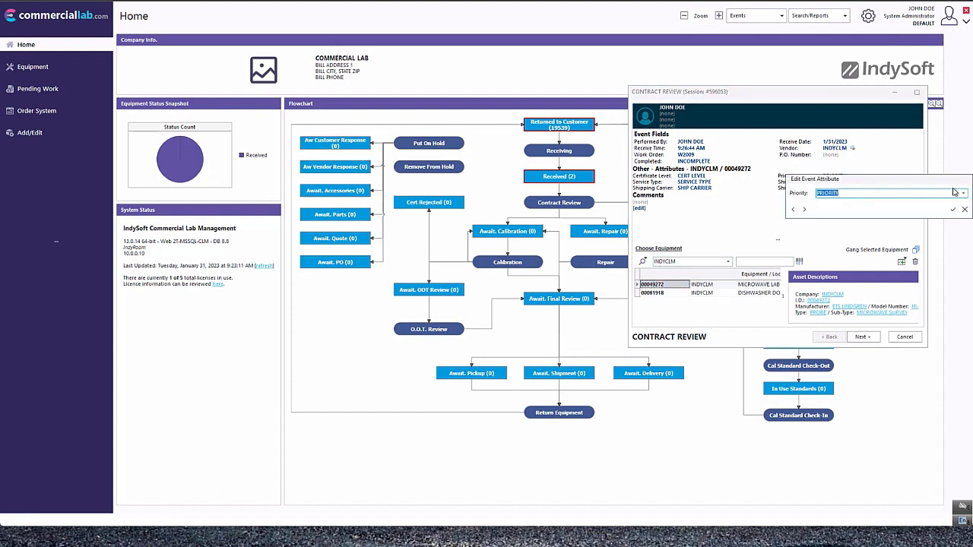
{"action": "left_click", "coordinate": [949, 196]}
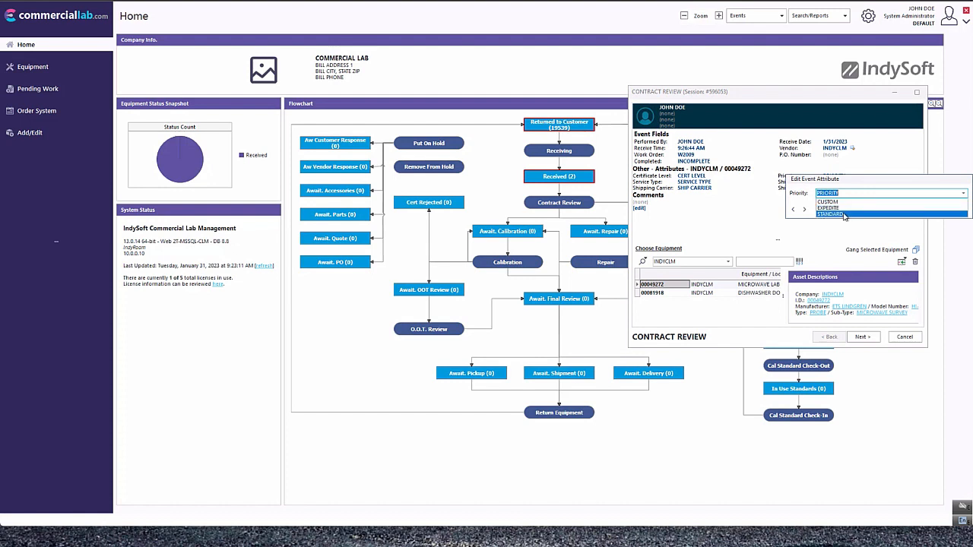
{"action": "left_click", "coordinate": [836, 213]}
{"action": "left_click", "coordinate": [956, 210]}
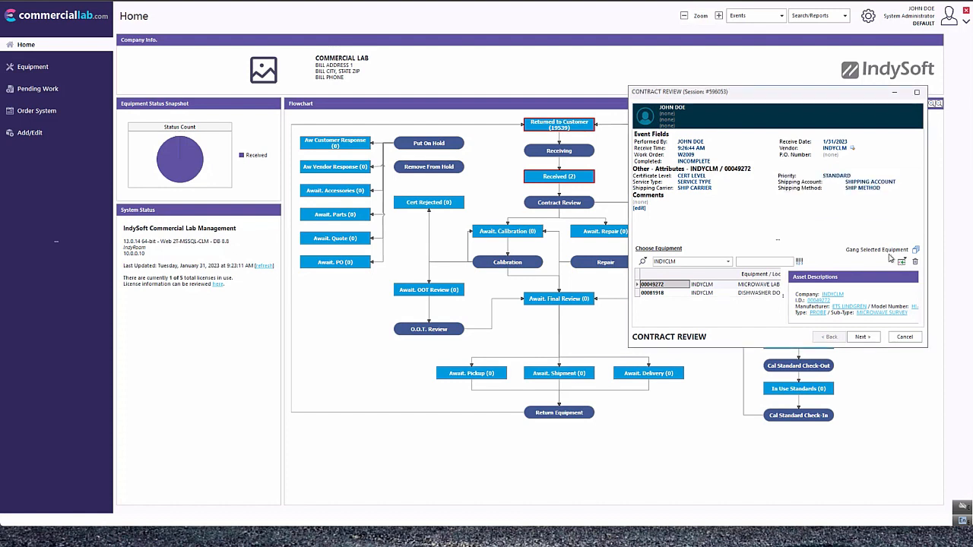
Step: Set the Priority attribute of equipment 00081918 to CUSTOM and cancel the contract review event, discarding its changes
{"action": "left_click", "coordinate": [654, 293]}
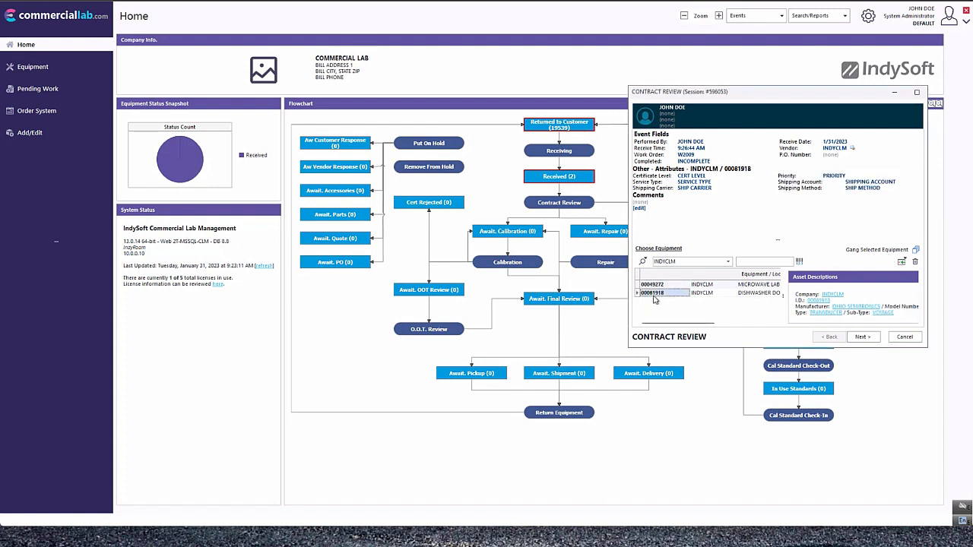
{"action": "left_click", "coordinate": [834, 175]}
{"action": "left_click", "coordinate": [960, 194]}
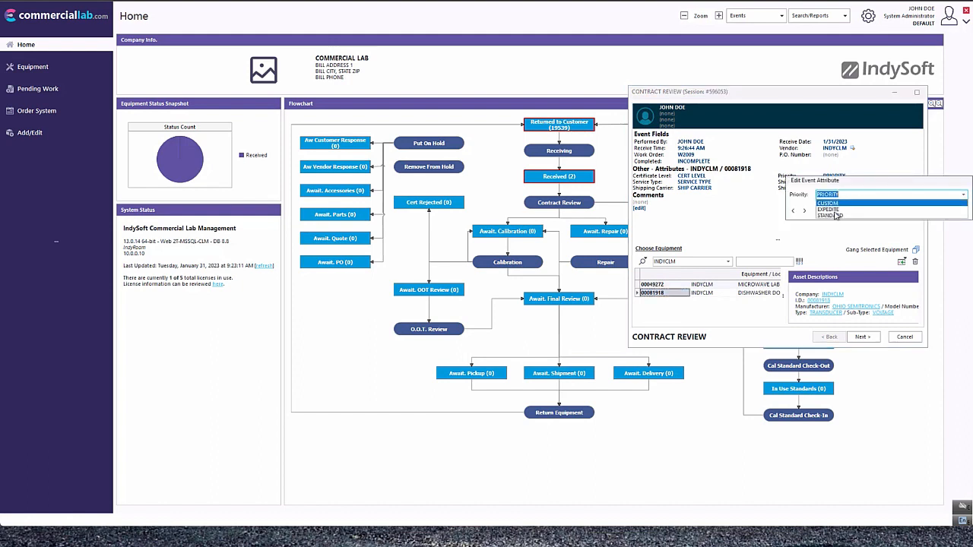
{"action": "left_click", "coordinate": [864, 201]}
{"action": "left_click", "coordinate": [952, 211]}
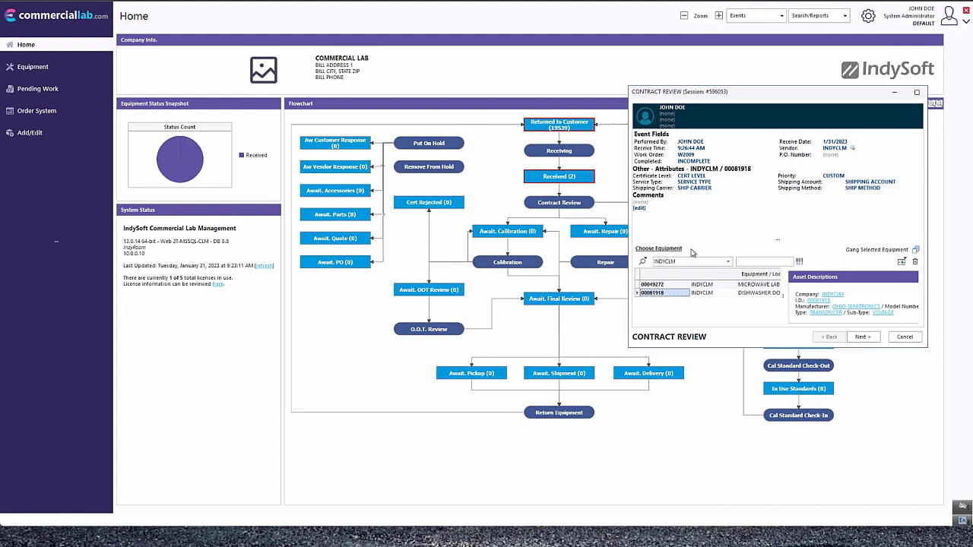
{"action": "left_click", "coordinate": [905, 337]}
{"action": "left_click", "coordinate": [467, 283]}
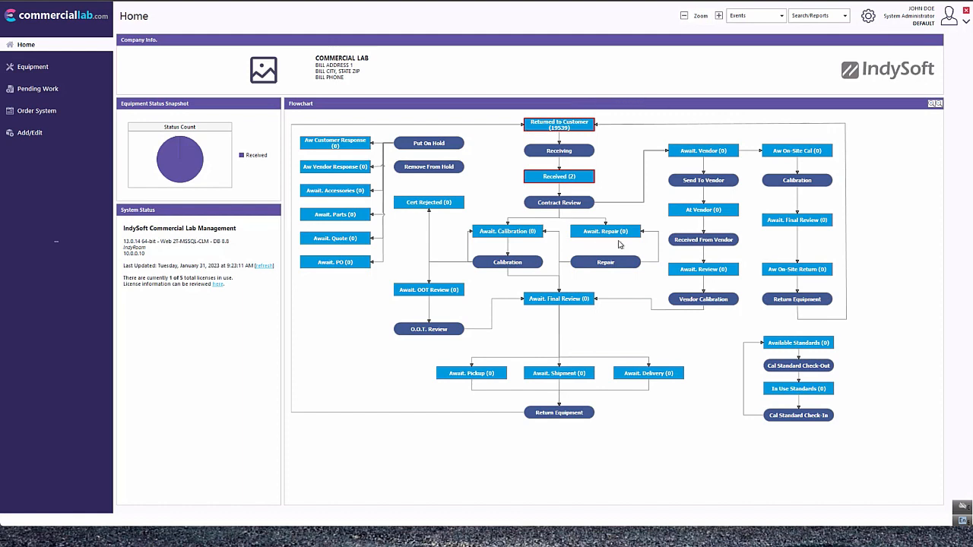
Step: Open the workflow configuration for CONTRACT REVIEW and switch the event info type in its field settings from Layout to Fields
{"action": "left_click", "coordinate": [867, 17]}
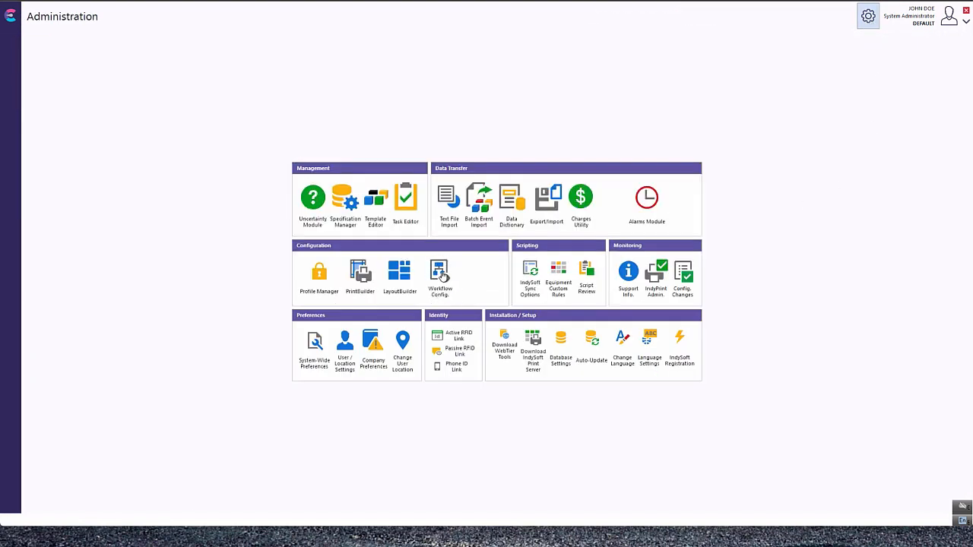
{"action": "left_click", "coordinate": [440, 272]}
{"action": "left_click_drag", "start_coordinate": [322, 156], "coordinate": [325, 89]}
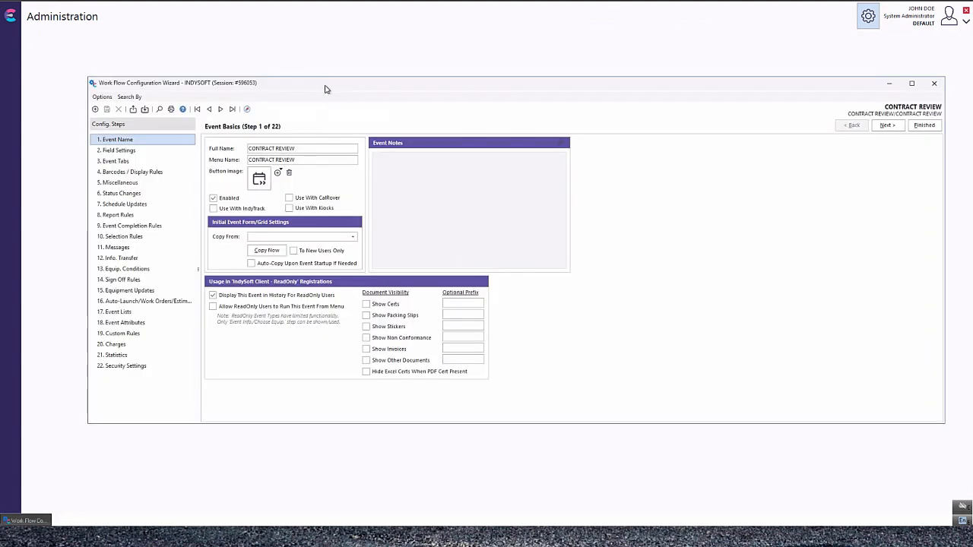
{"action": "left_click", "coordinate": [114, 150]}
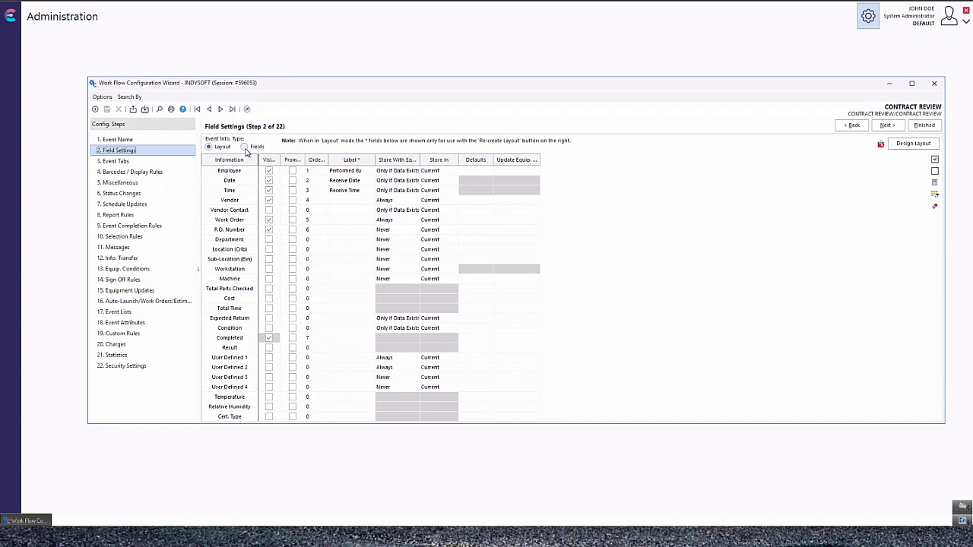
{"action": "left_click", "coordinate": [244, 147]}
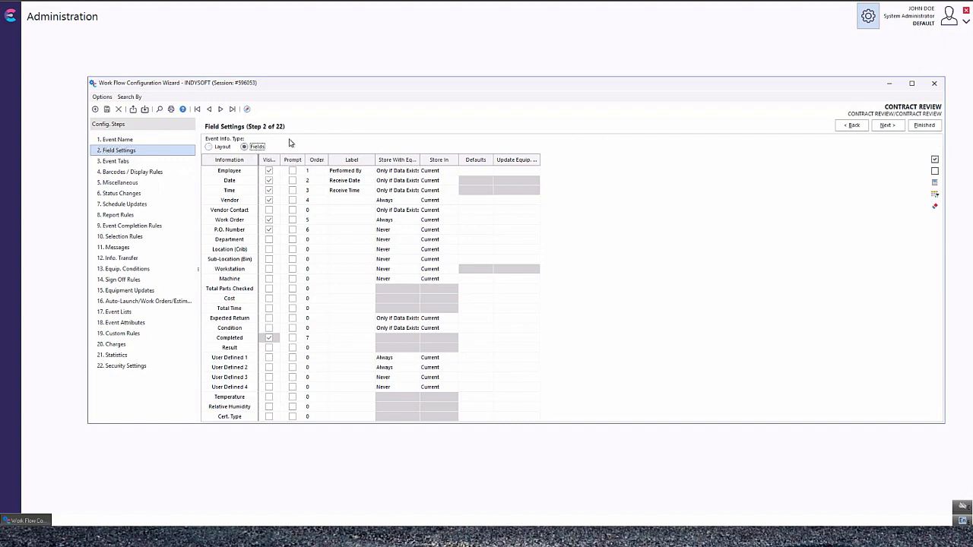
{"action": "left_click", "coordinate": [210, 148]}
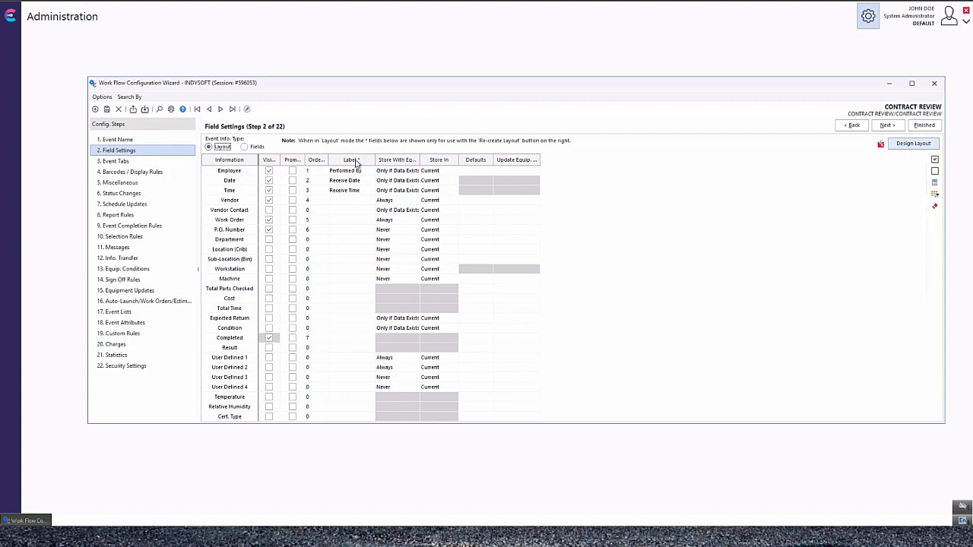
{"action": "left_click", "coordinate": [244, 147]}
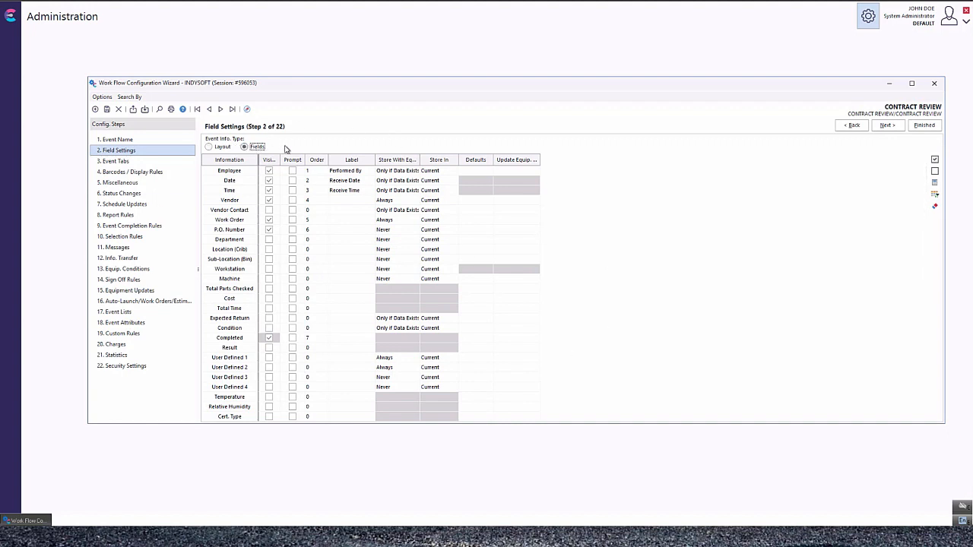
Step: Show the CONTRACT REVIEW event attributes, save the workflow configuration and close the wizard
{"action": "left_click", "coordinate": [121, 323]}
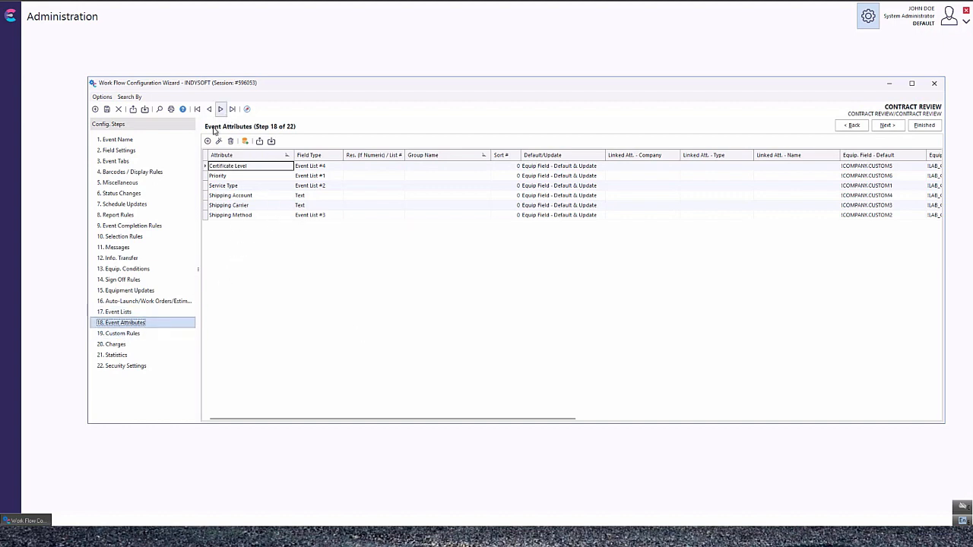
{"action": "left_click", "coordinate": [106, 109]}
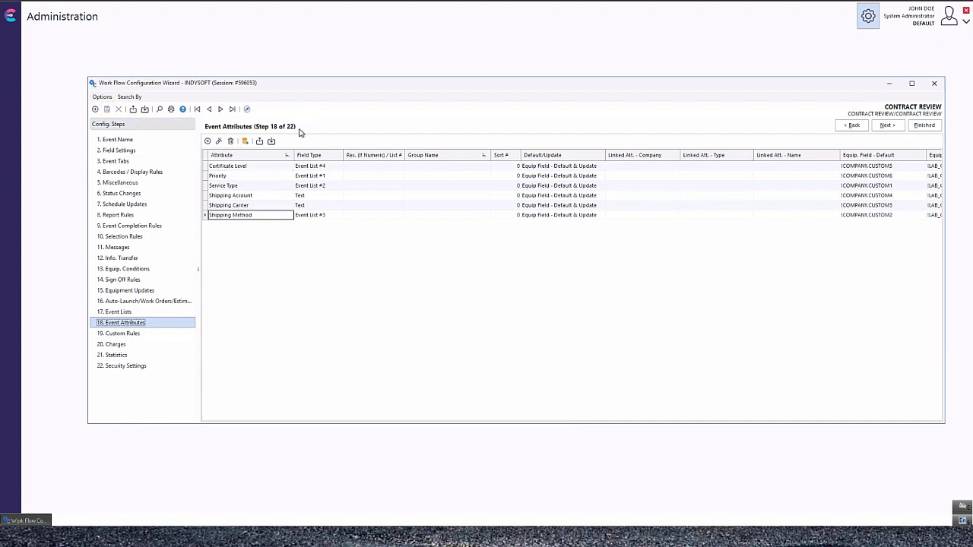
{"action": "left_click", "coordinate": [921, 129]}
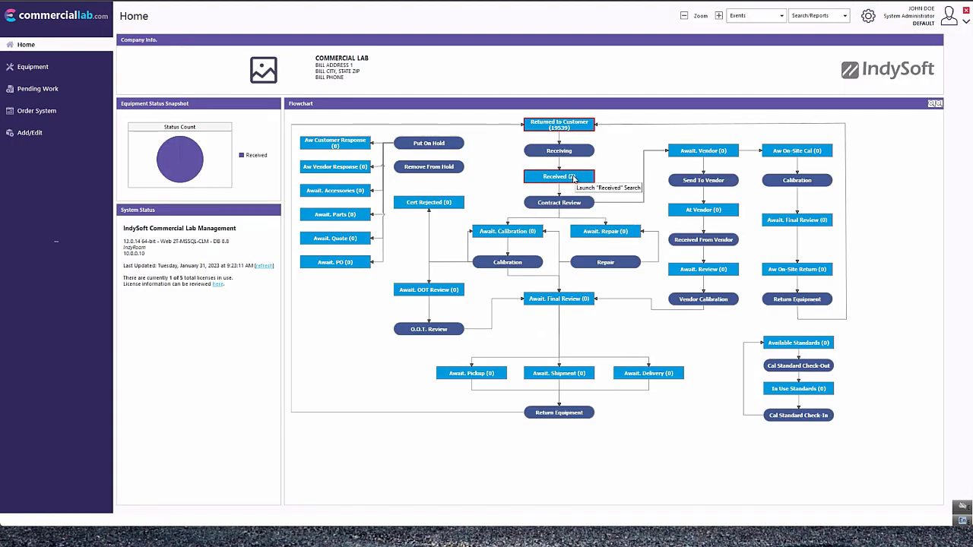
Step: Select both equipment items with Received status and start a contract review event for them
{"action": "left_click", "coordinate": [574, 178]}
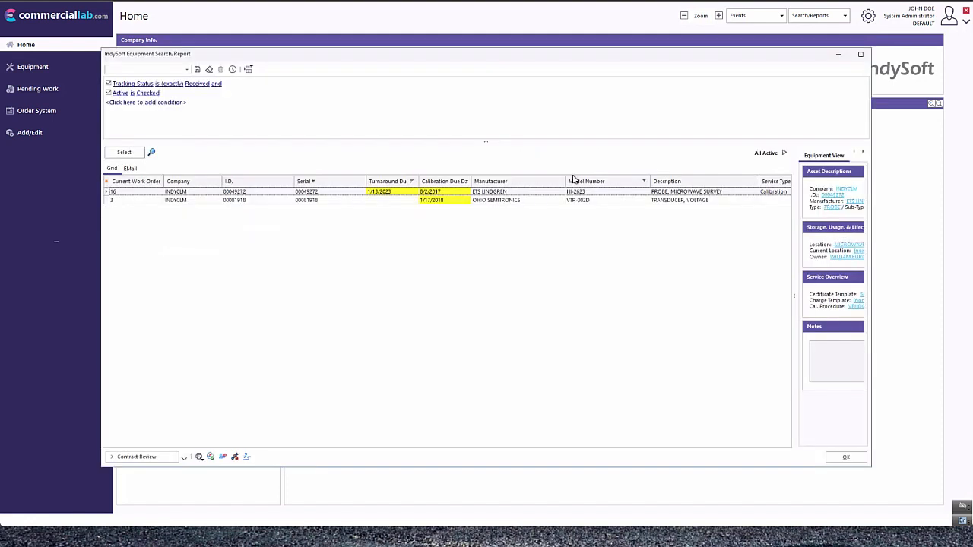
{"action": "left_click", "coordinate": [146, 192]}
{"action": "left_click", "coordinate": [150, 200], "text": "ctrl"}
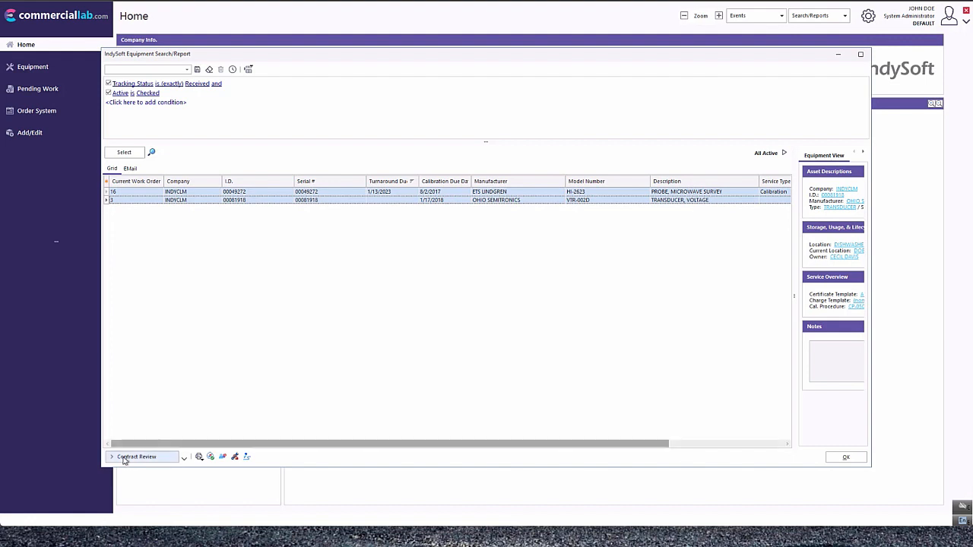
{"action": "left_click", "coordinate": [129, 457]}
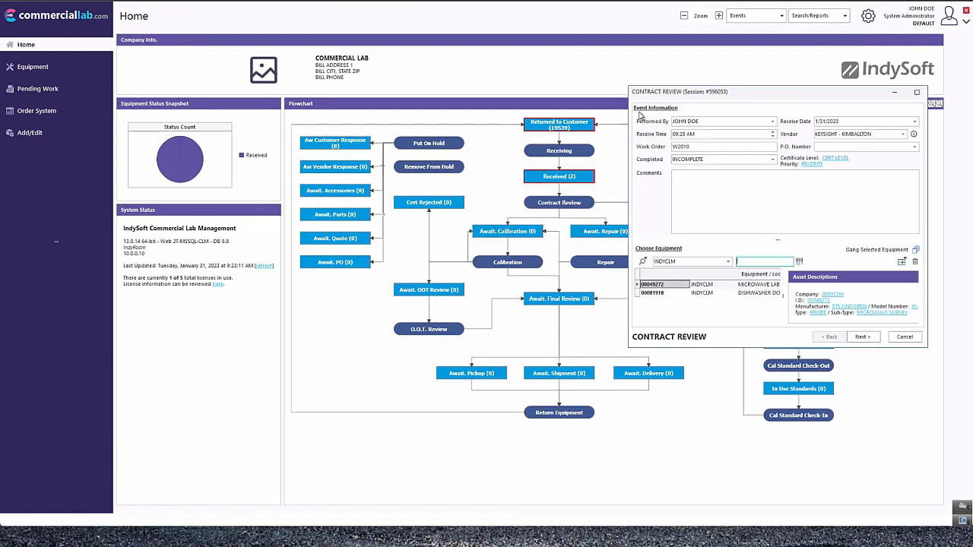
Step: Enlarge the contract review window and open the layout customization for its event information fields
{"action": "left_click_drag", "start_coordinate": [645, 94], "coordinate": [580, 89]}
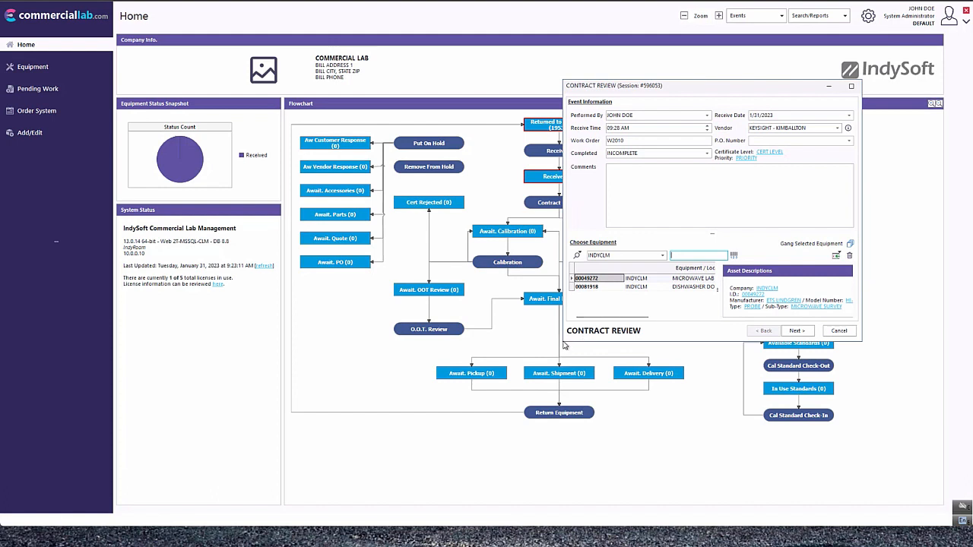
{"action": "left_click_drag", "start_coordinate": [562, 340], "coordinate": [507, 403]}
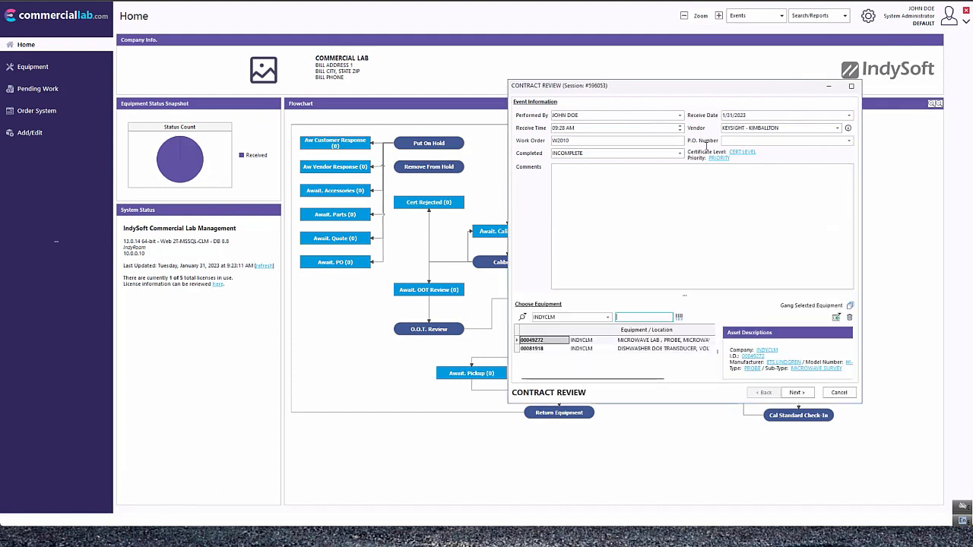
{"action": "right_click", "coordinate": [779, 152]}
{"action": "left_click", "coordinate": [810, 161]}
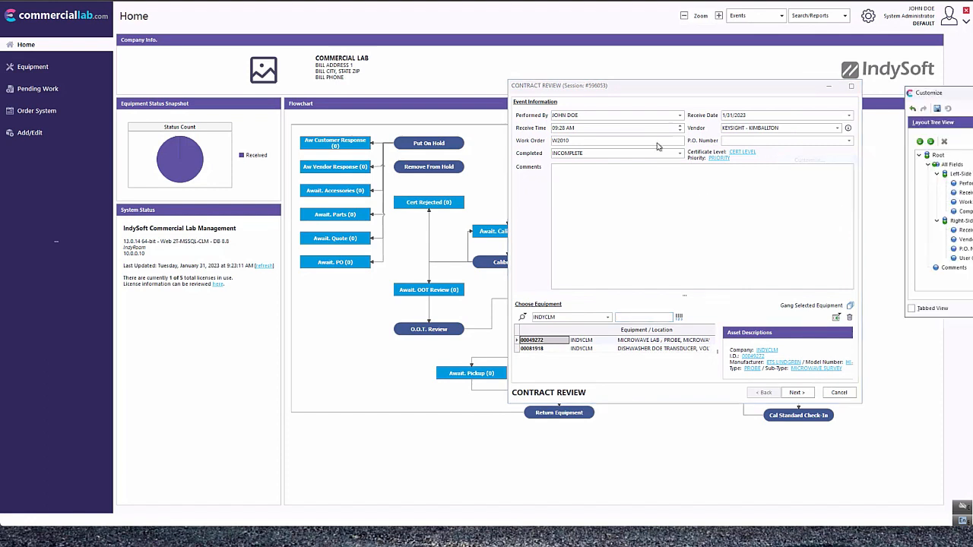
Step: Remove the User Created 1 label with Certificate Level and Priority from the event information layout and end the customization
{"action": "left_click_drag", "start_coordinate": [940, 97], "coordinate": [300, 112]}
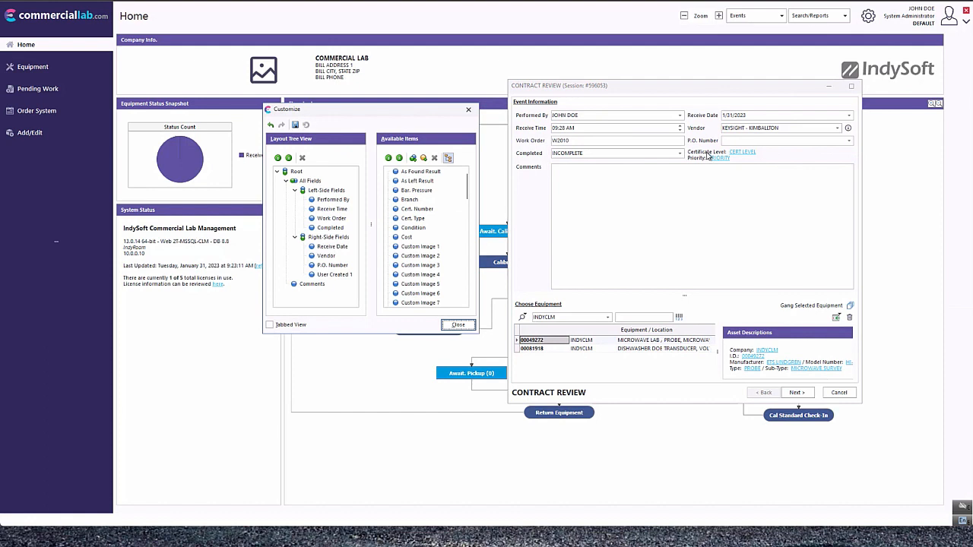
{"action": "left_click_drag", "start_coordinate": [709, 154], "coordinate": [415, 266]}
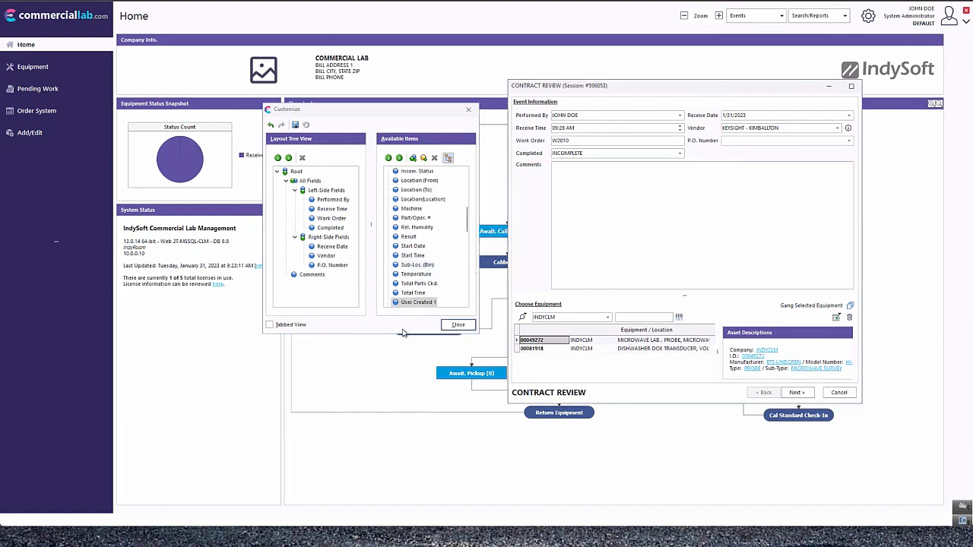
{"action": "left_click", "coordinate": [458, 326]}
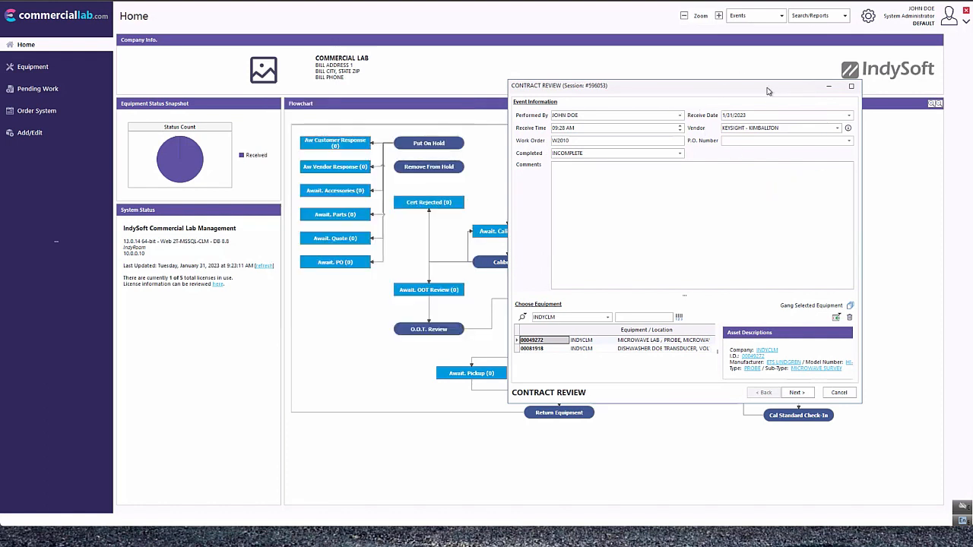
{"action": "left_click_drag", "start_coordinate": [768, 91], "coordinate": [679, 73]}
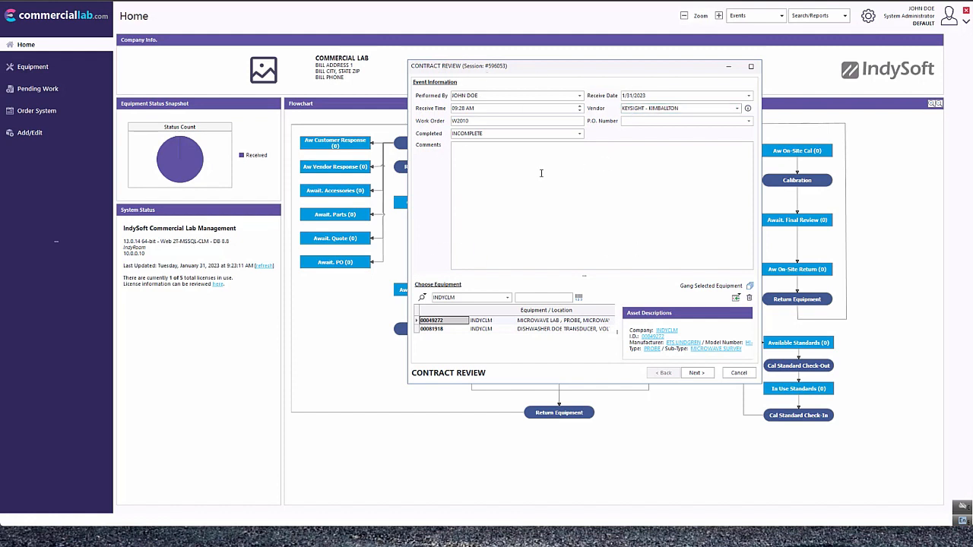
Step: Customize the event information layout again, placing User Created 1 as a full-width row between the Completed field and Comments
{"action": "right_click", "coordinate": [608, 136]}
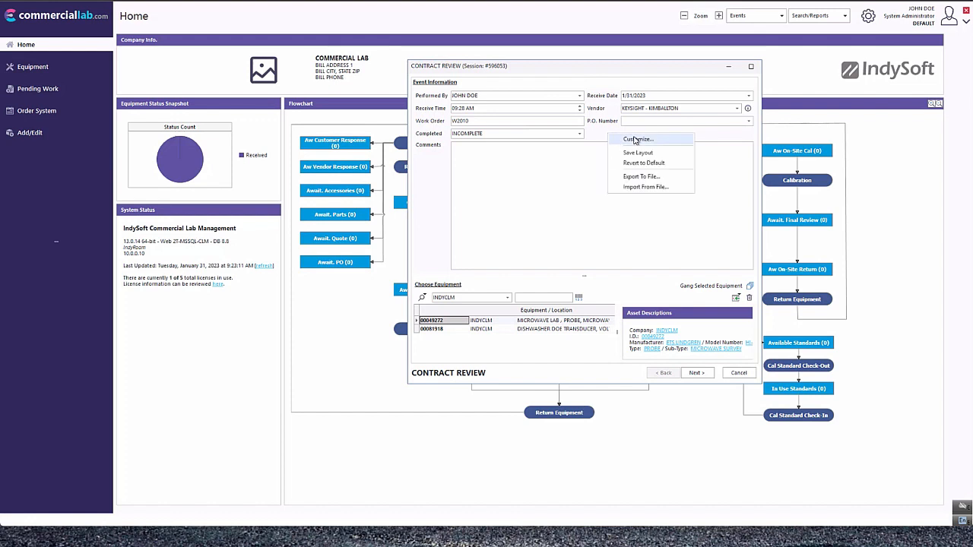
{"action": "left_click", "coordinate": [634, 139]}
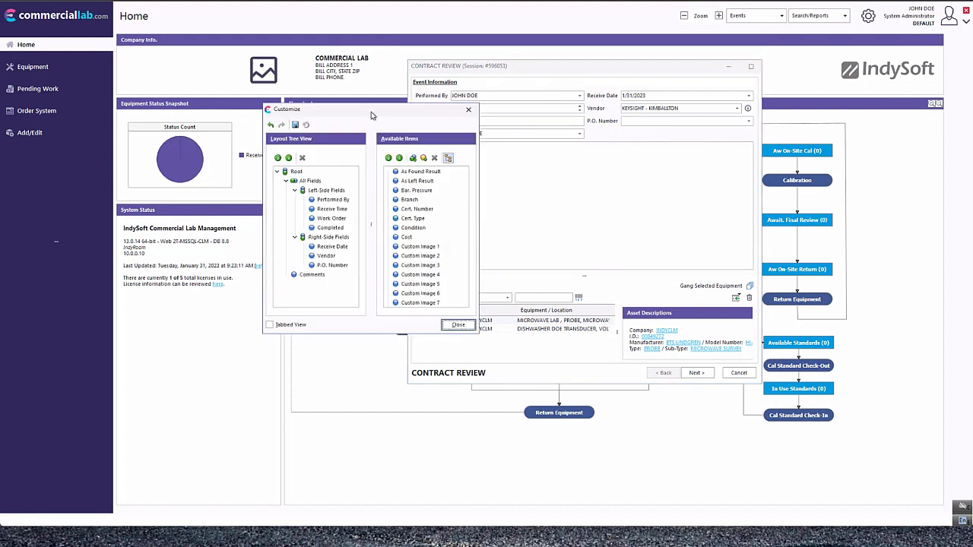
{"action": "left_click_drag", "start_coordinate": [372, 115], "coordinate": [294, 74]}
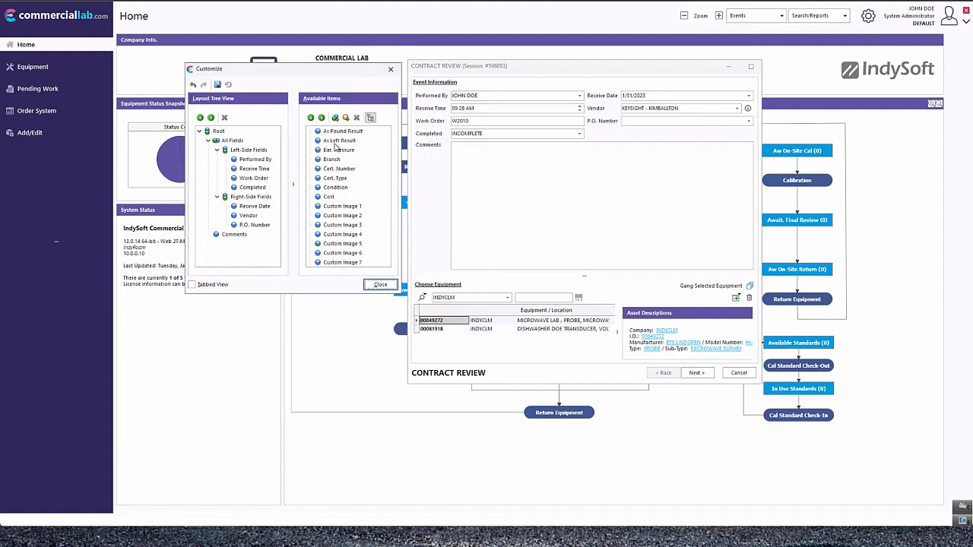
{"action": "left_click", "coordinate": [349, 206]}
{"action": "scroll", "coordinate": [348, 209], "scroll_direction": "down", "scroll_amount": 10}
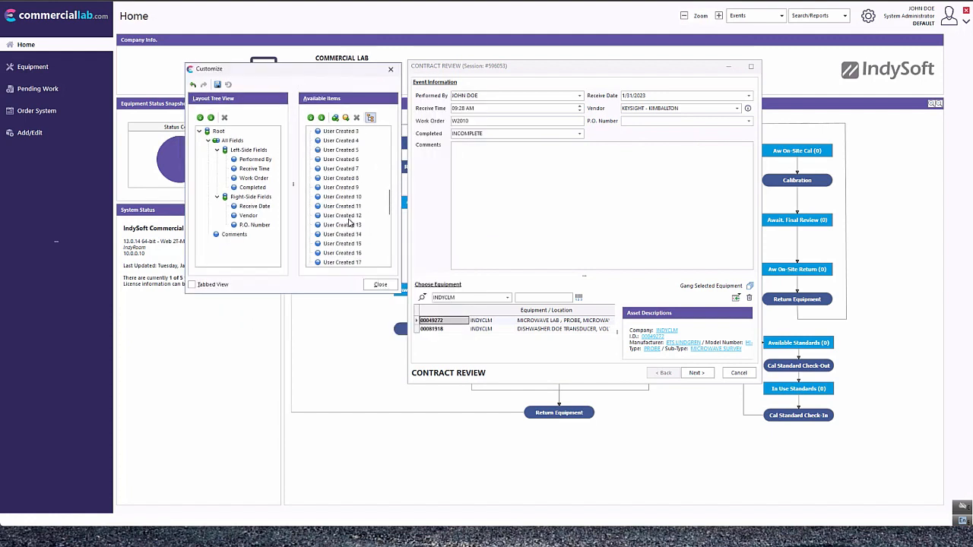
{"action": "scroll", "coordinate": [349, 221], "scroll_direction": "up", "scroll_amount": 1}
{"action": "scroll", "coordinate": [353, 178], "scroll_direction": "down", "scroll_amount": 2}
{"action": "scroll", "coordinate": [349, 200], "scroll_direction": "up", "scroll_amount": 3}
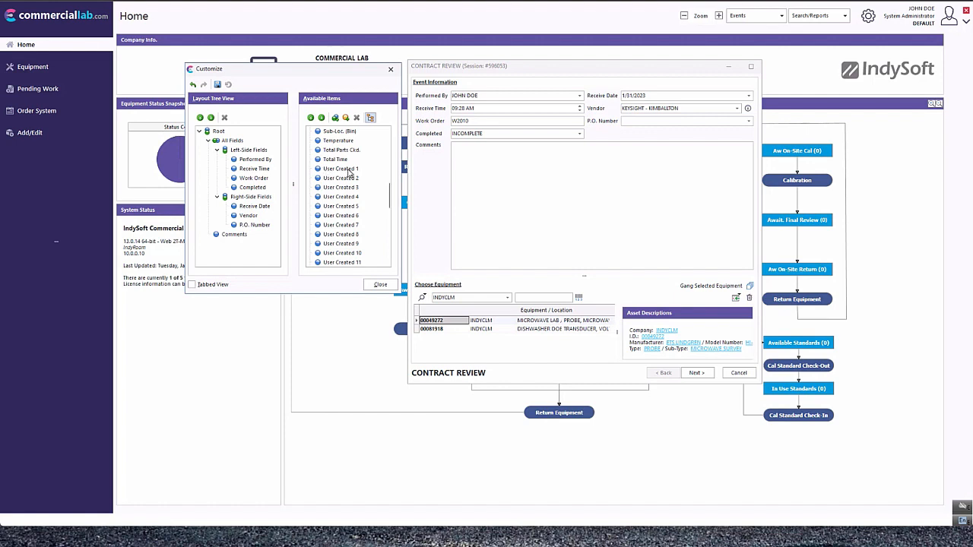
{"action": "left_click", "coordinate": [323, 171]}
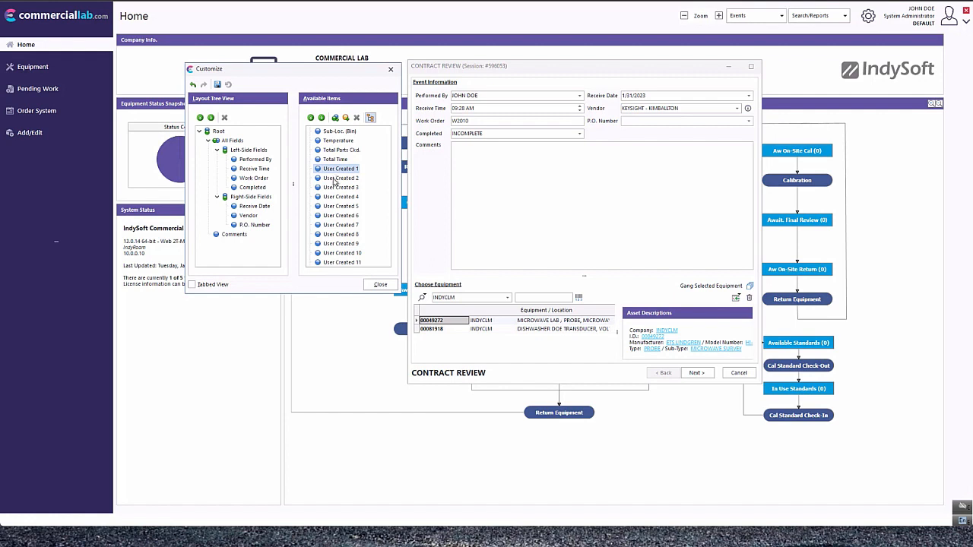
{"action": "left_click_drag", "start_coordinate": [331, 172], "coordinate": [540, 146]}
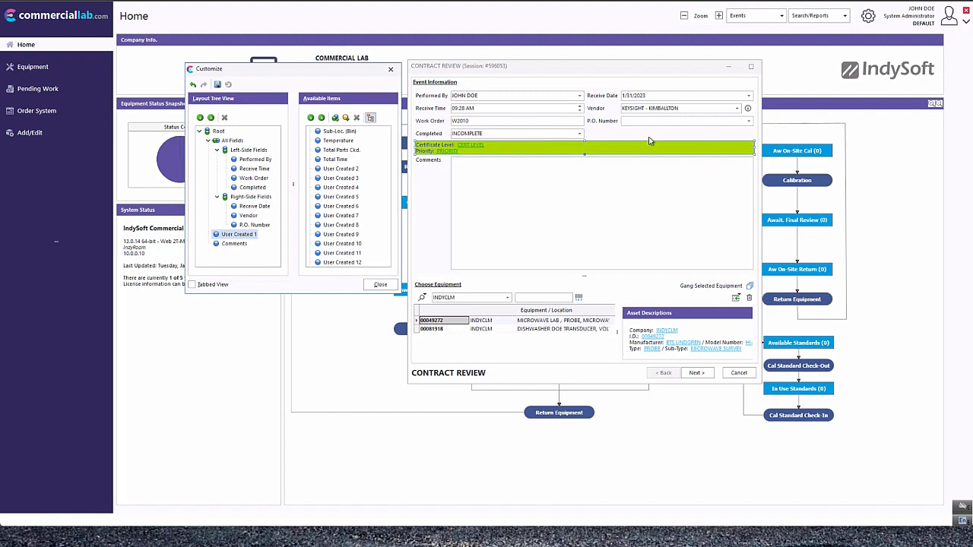
{"action": "left_click", "coordinate": [380, 285]}
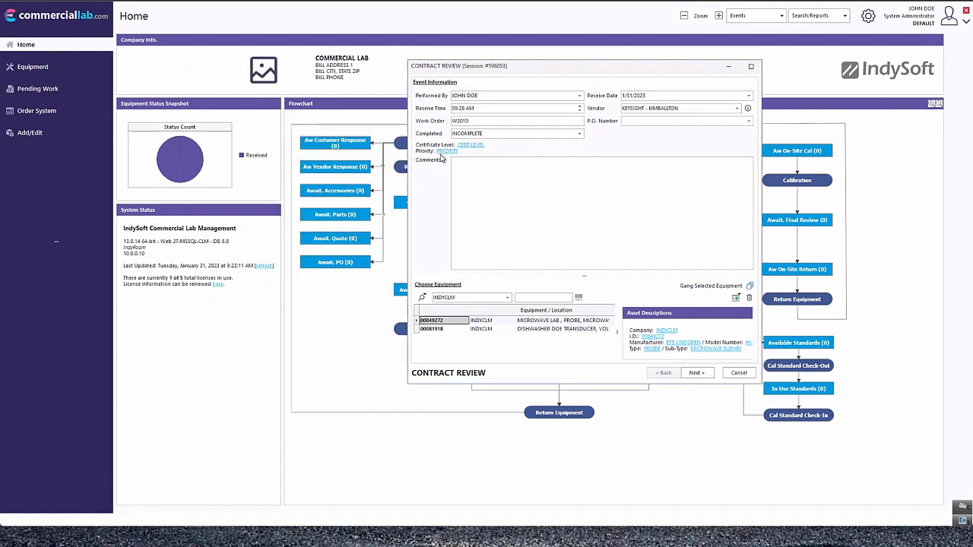
Step: Clear all markup from the User Created 1 label holding the Certificate Level and Priority links, and accept the edit
{"action": "right_click", "coordinate": [494, 147]}
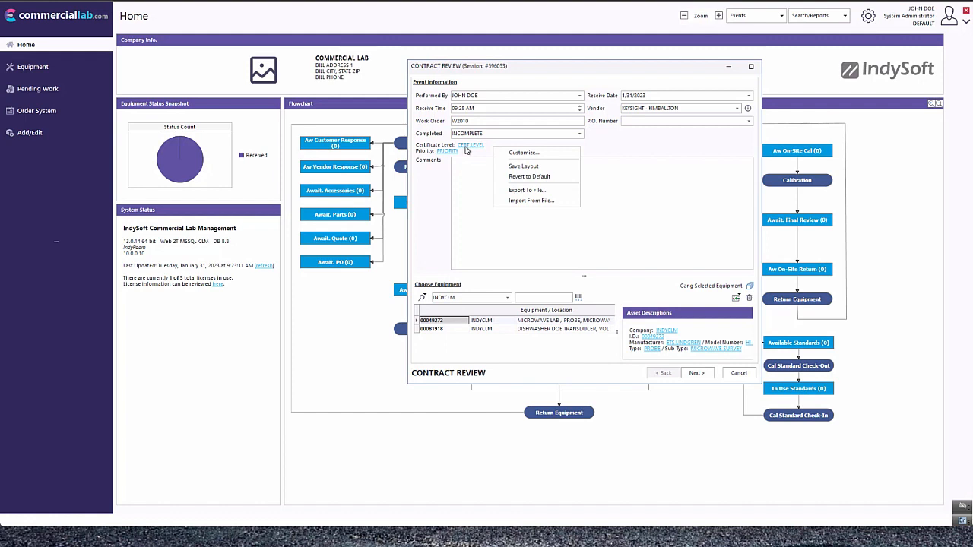
{"action": "right_click", "coordinate": [444, 148]}
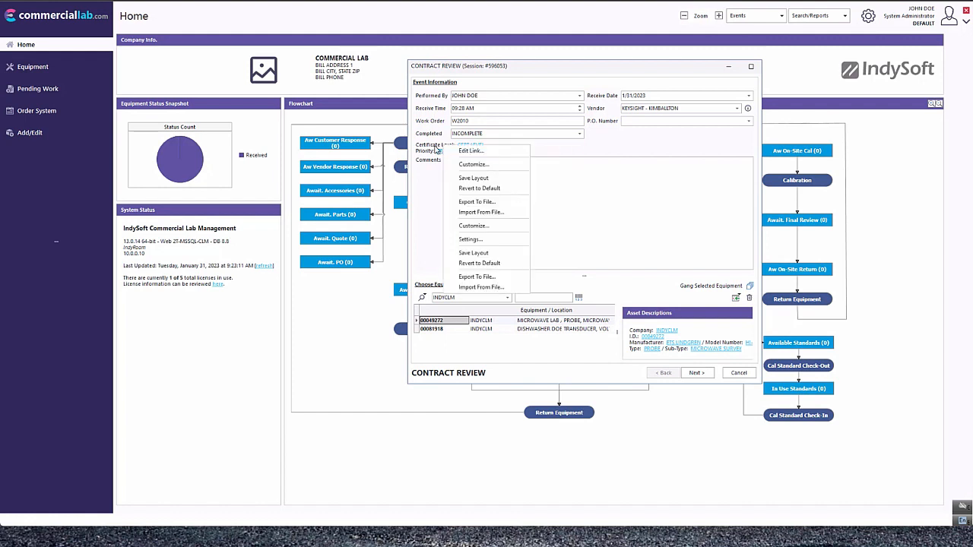
{"action": "left_click", "coordinate": [465, 152]}
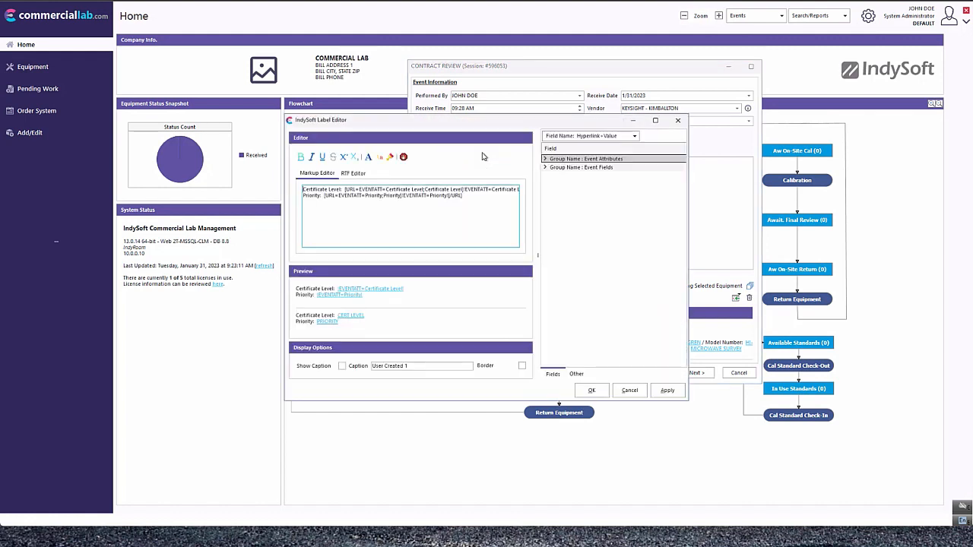
{"action": "key", "text": "ctrl+a"}
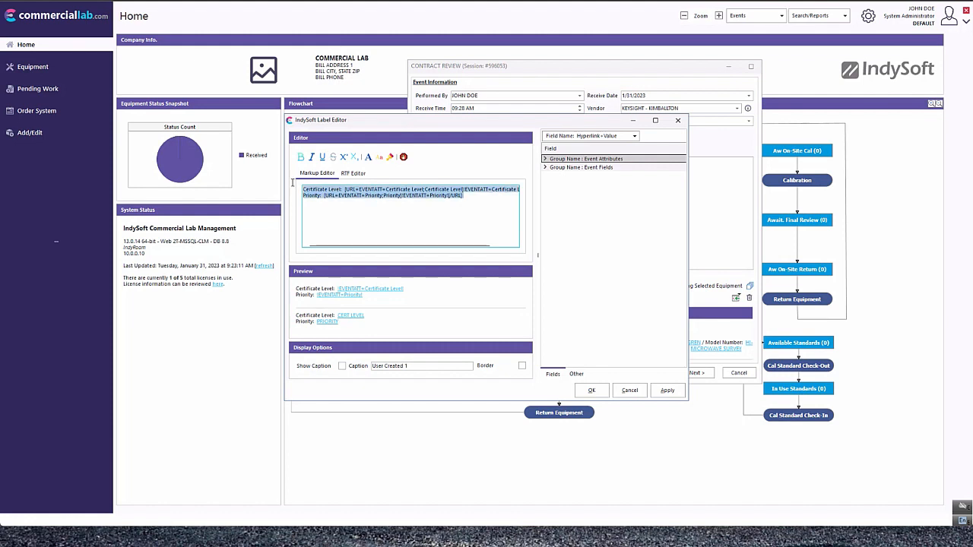
{"action": "key", "text": "Delete"}
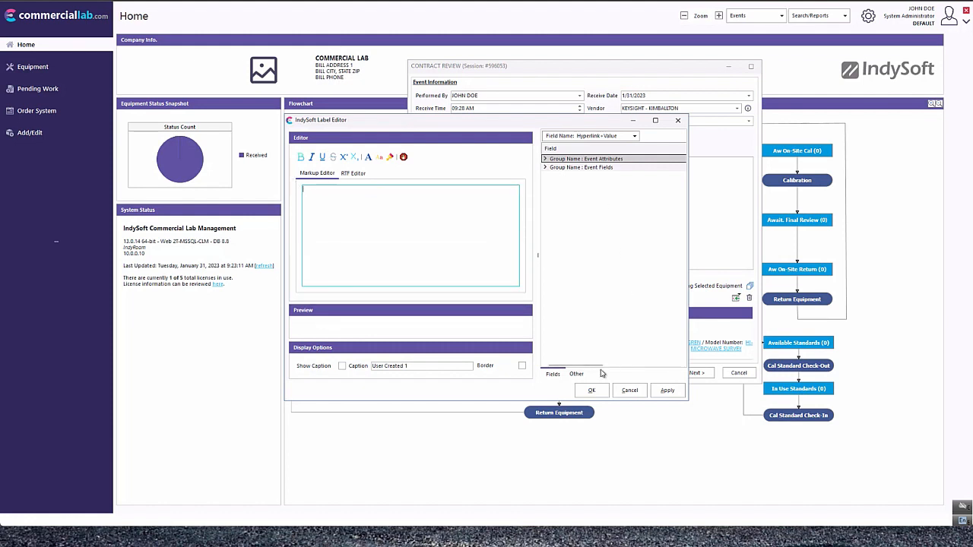
{"action": "left_click", "coordinate": [591, 391]}
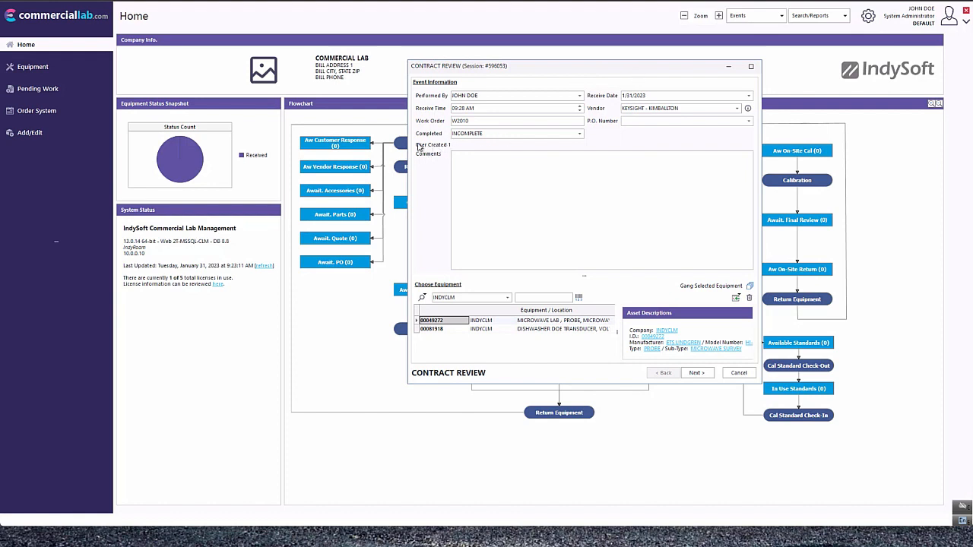
Step: Add the User Created 2 label to the layout beside User Created 1, above Comments, and end the customization
{"action": "right_click", "coordinate": [511, 147]}
{"action": "left_click", "coordinate": [521, 151]}
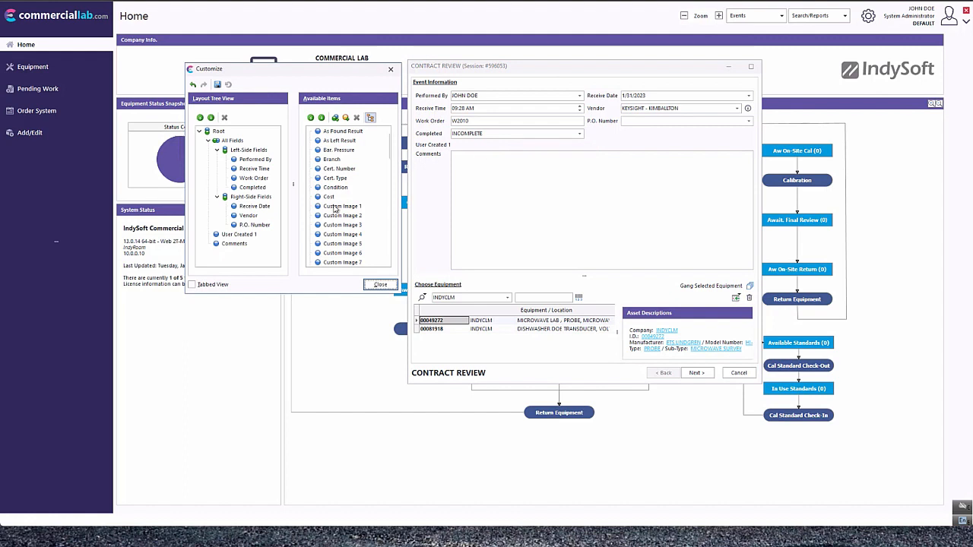
{"action": "scroll", "coordinate": [340, 238], "scroll_direction": "down", "scroll_amount": 5}
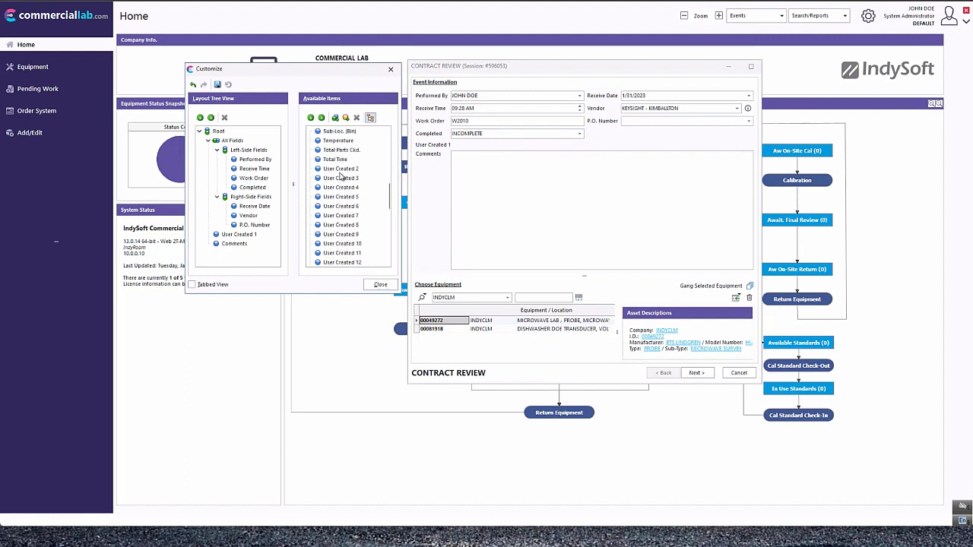
{"action": "left_click_drag", "start_coordinate": [341, 169], "coordinate": [636, 146]}
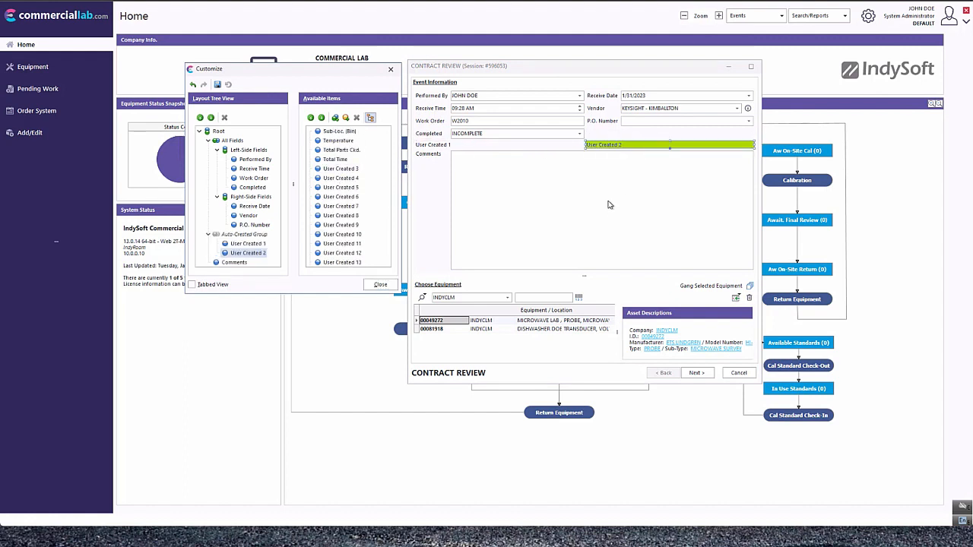
{"action": "left_click", "coordinate": [369, 286]}
{"action": "left_click", "coordinate": [583, 88]}
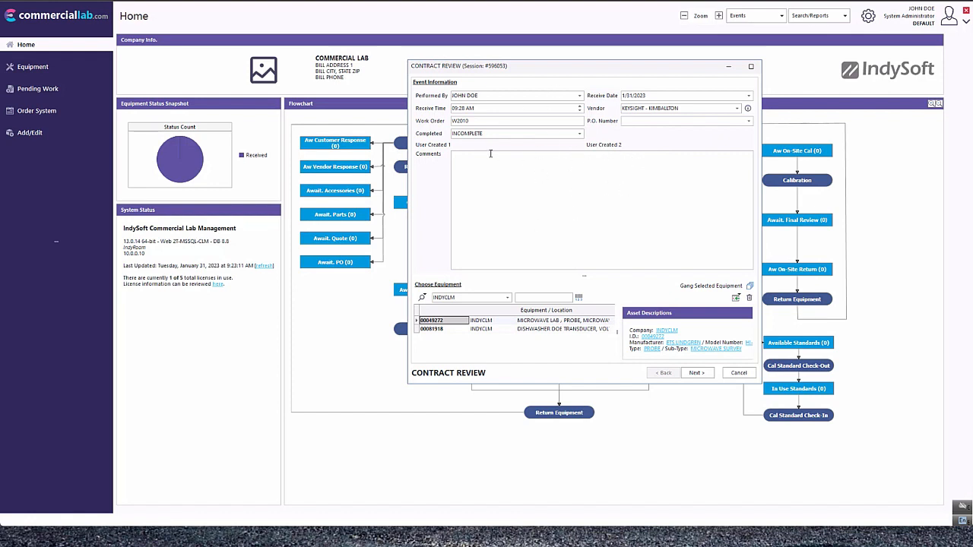
Step: Edit the User Created 1 label's link, replacing its placeholder text with the Certificate Level event attribute
{"action": "right_click", "coordinate": [431, 148]}
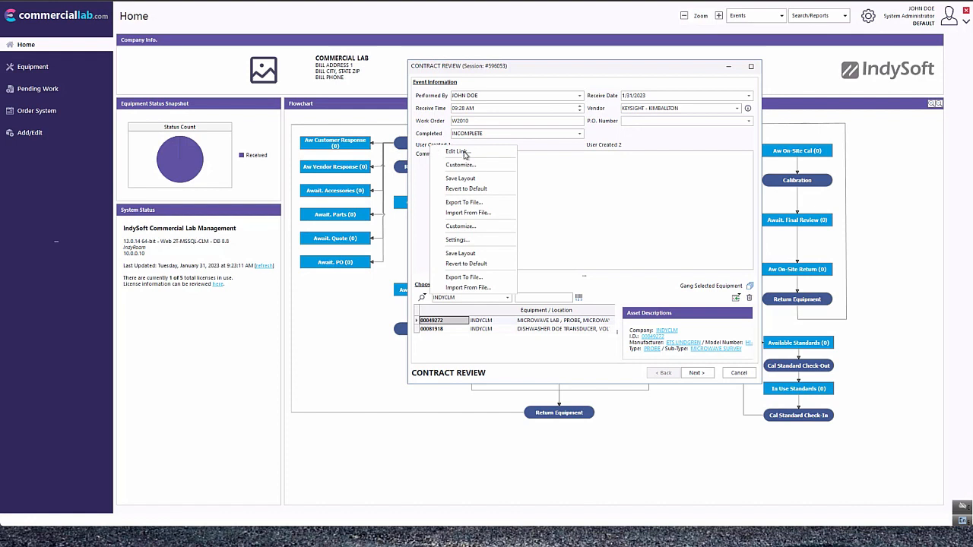
{"action": "left_click", "coordinate": [457, 153]}
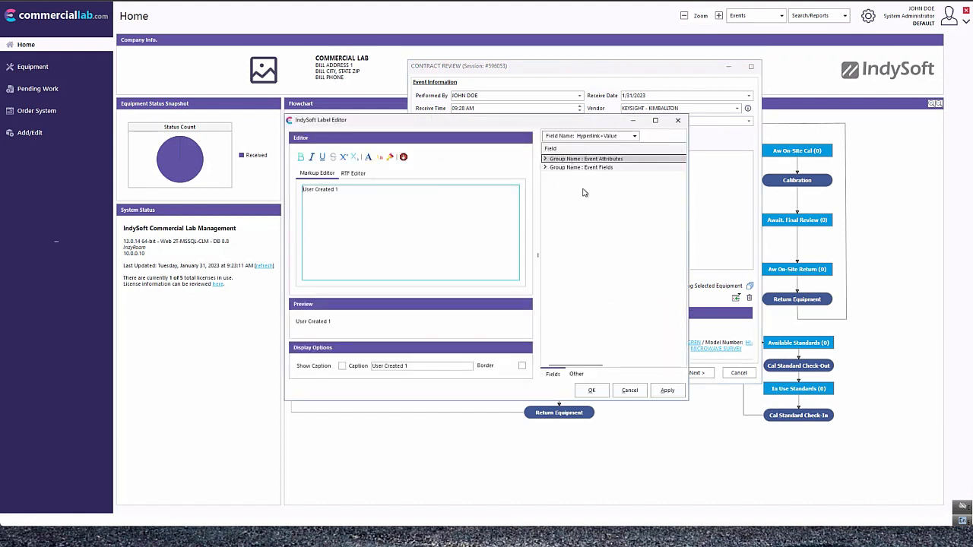
{"action": "left_click_drag", "start_coordinate": [370, 193], "coordinate": [302, 190]}
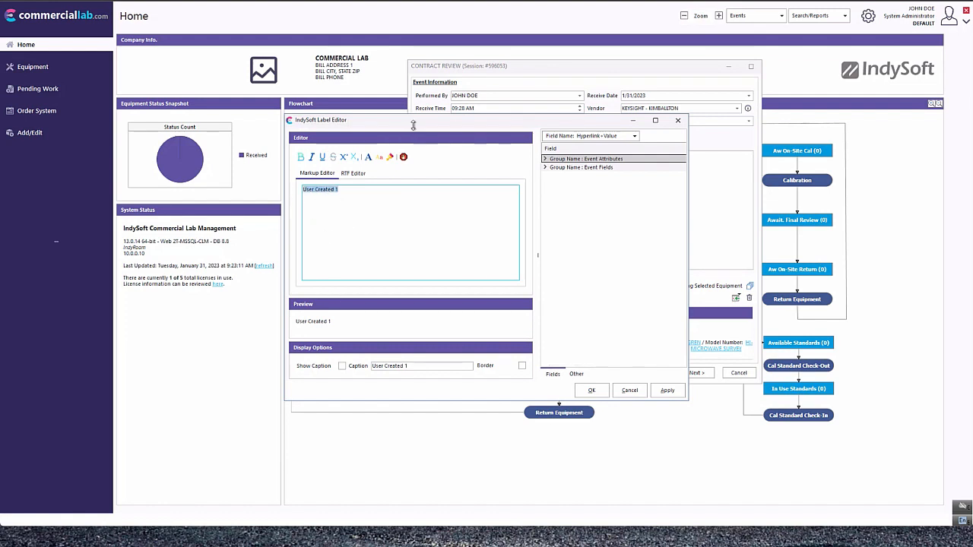
{"action": "left_click_drag", "start_coordinate": [410, 120], "coordinate": [372, 104]}
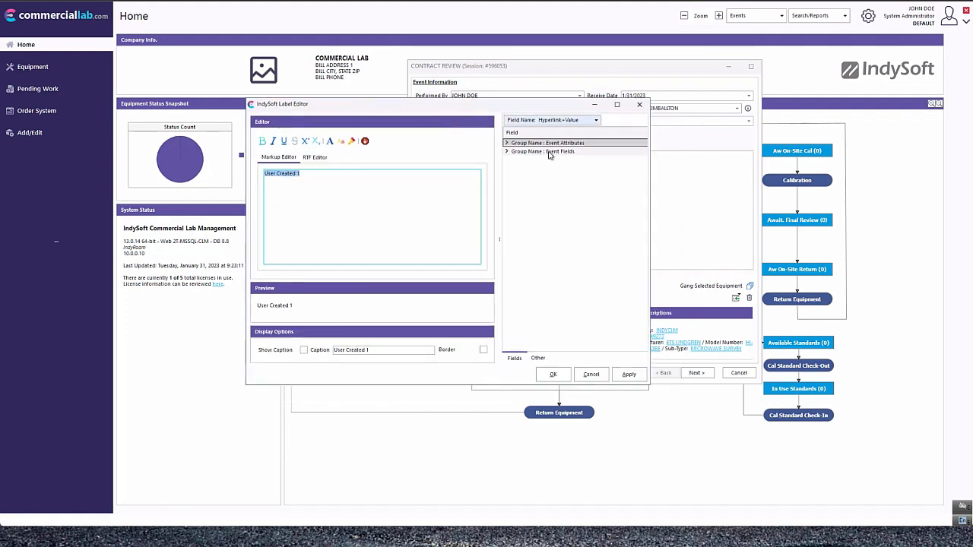
{"action": "left_click", "coordinate": [506, 143]}
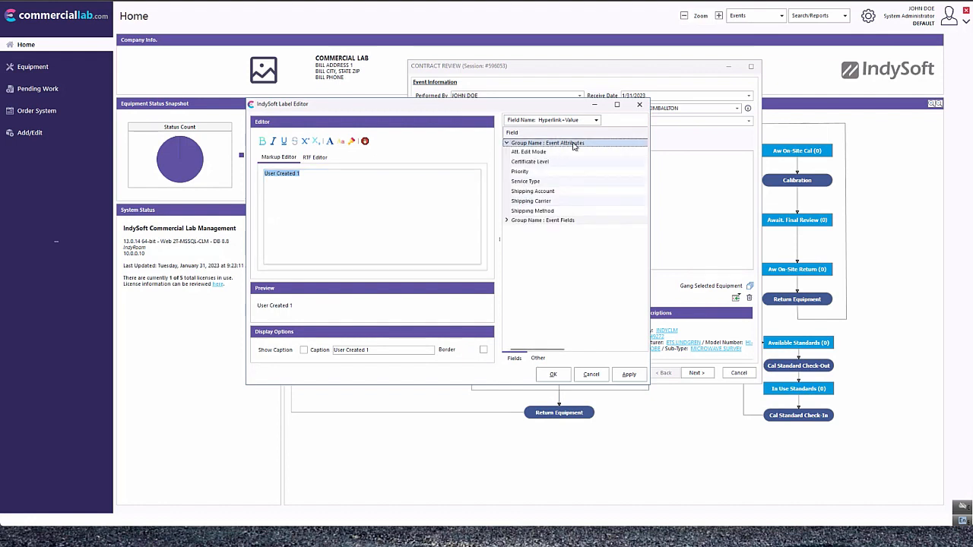
{"action": "left_click", "coordinate": [532, 162]}
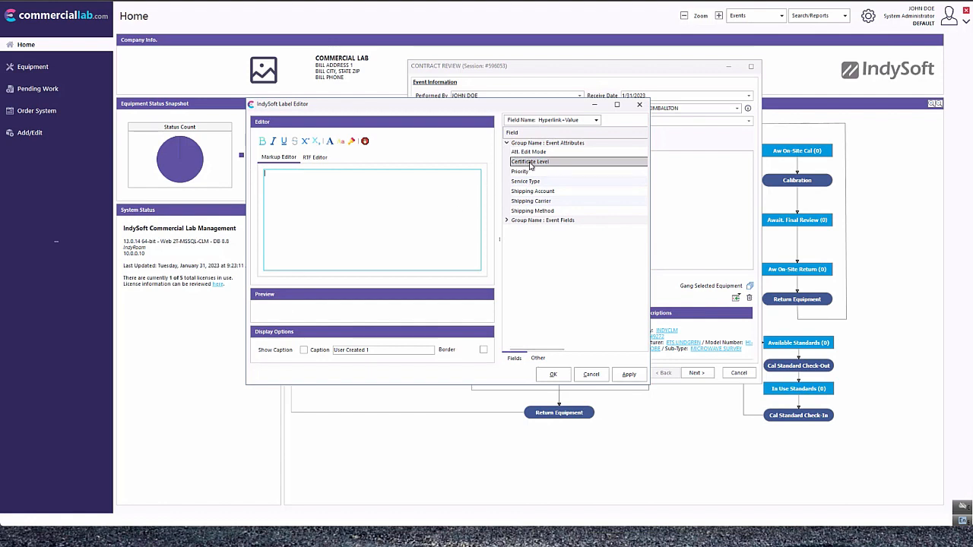
{"action": "double_click", "coordinate": [535, 162]}
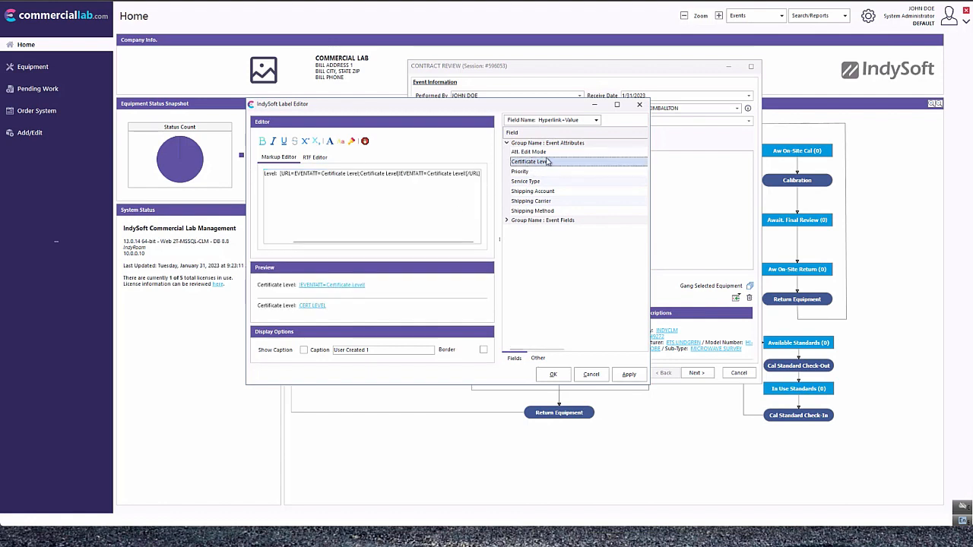
Step: Add the Priority and Service Type event attribute links on separate lines below Certificate Level in the User Created 1 label
{"action": "double_click", "coordinate": [472, 173]}
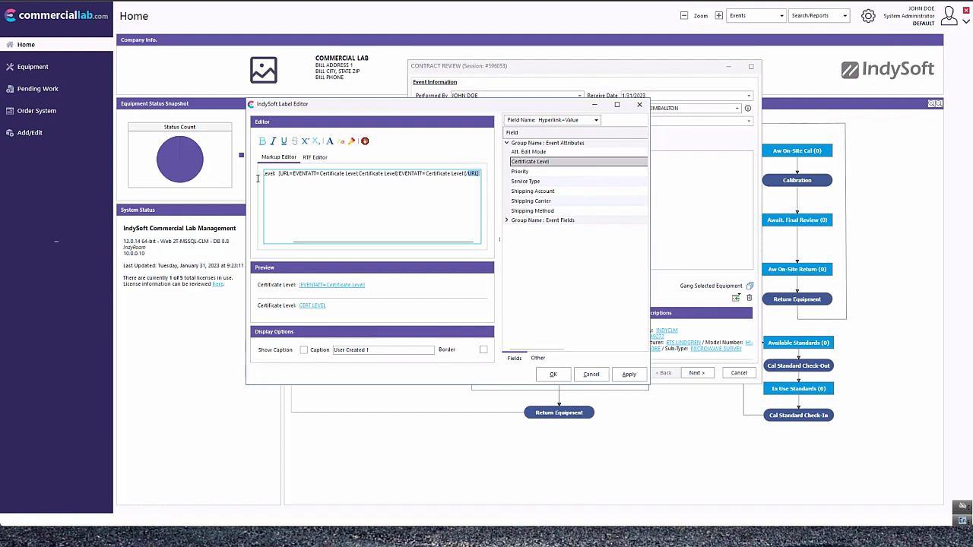
{"action": "left_click", "coordinate": [481, 177]}
{"action": "double_click", "coordinate": [523, 172]}
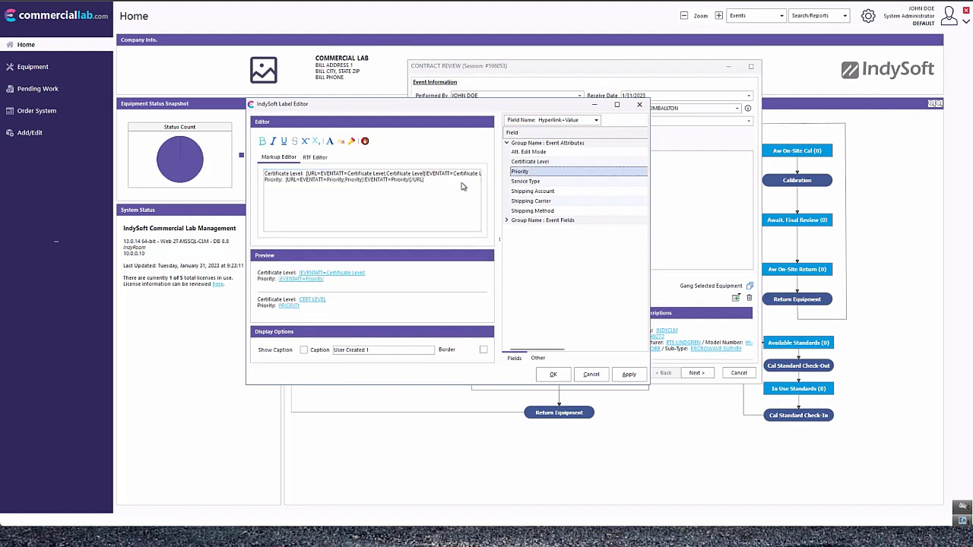
{"action": "left_click", "coordinate": [449, 178]}
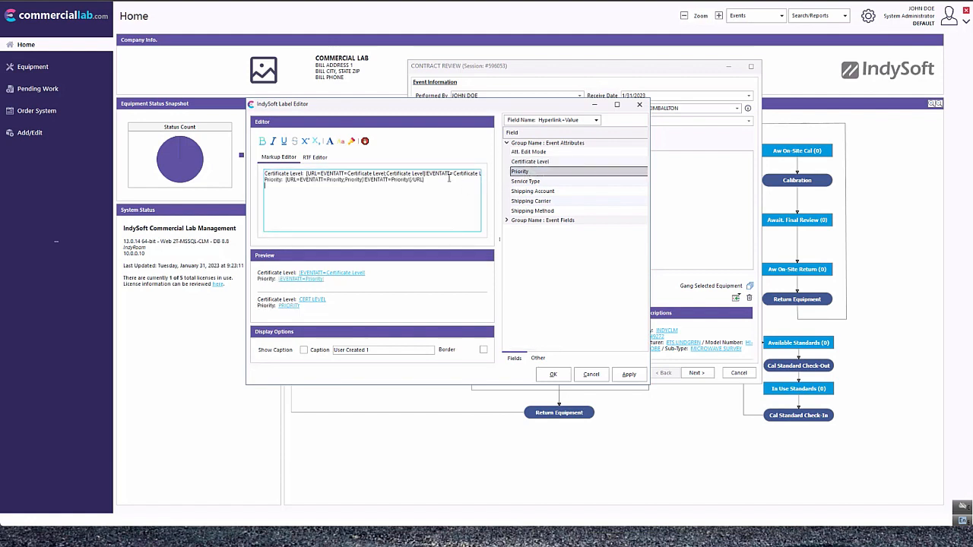
{"action": "double_click", "coordinate": [530, 181]}
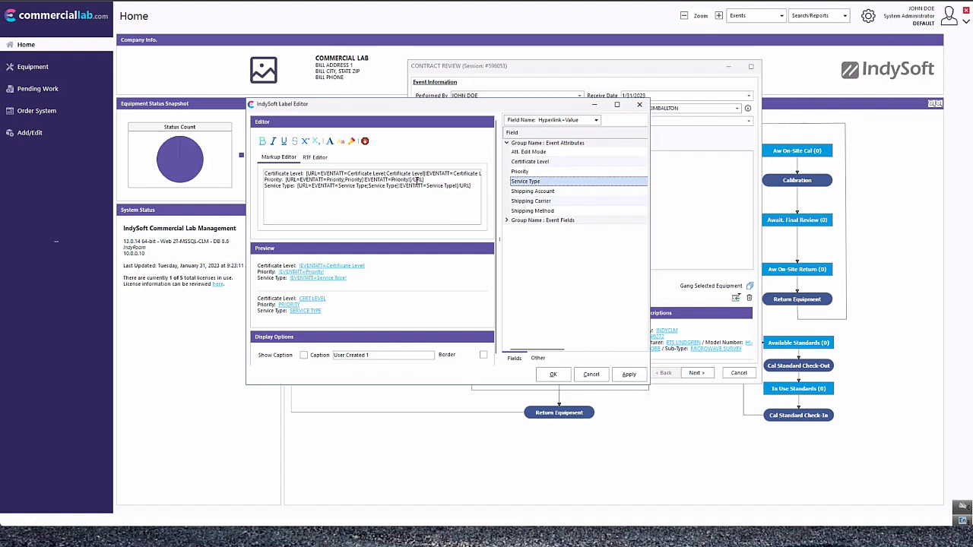
Step: Add Shipping Account, Shipping Carrier and Shipping Method attribute links on separate lines below Service Type, and accept the label edit
{"action": "left_click", "coordinate": [477, 185]}
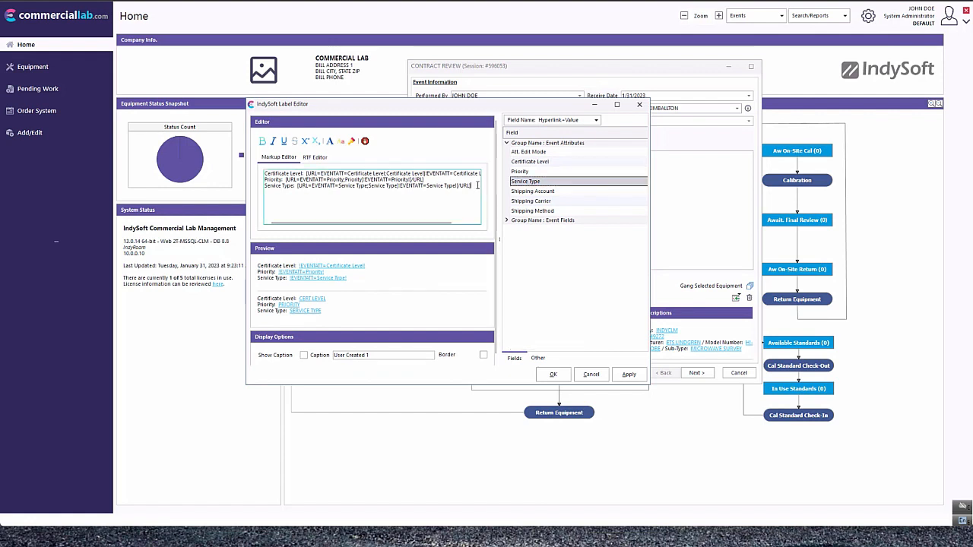
{"action": "double_click", "coordinate": [557, 192]}
{"action": "left_click", "coordinate": [479, 192]}
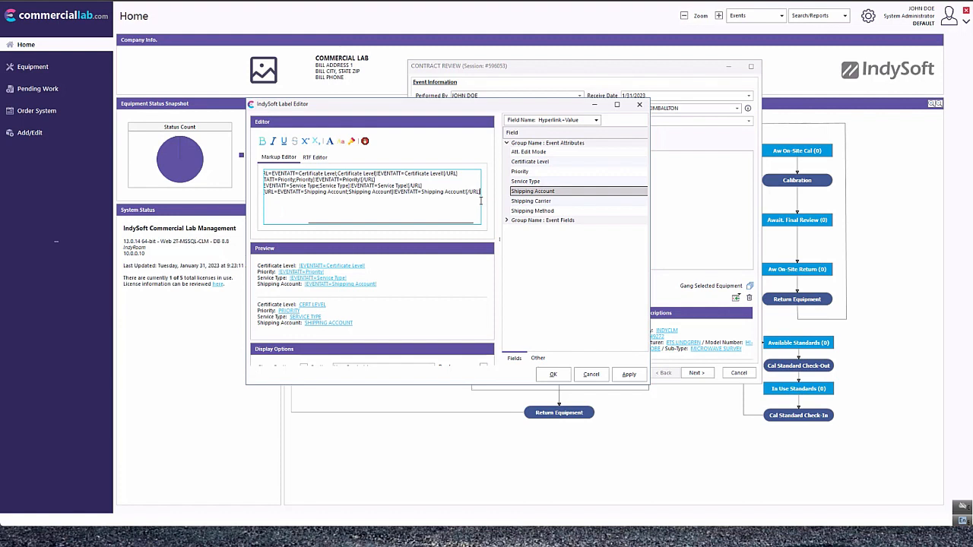
{"action": "key", "text": "Return"}
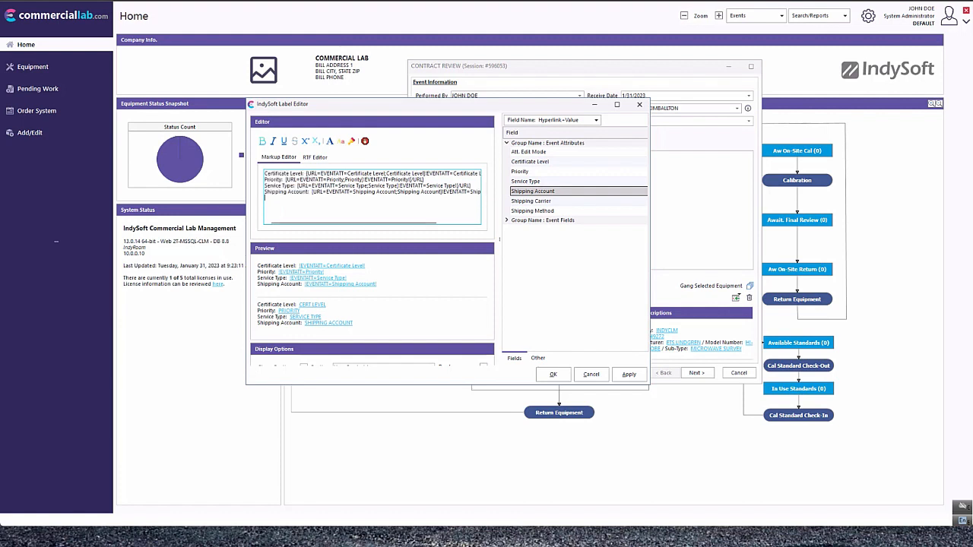
{"action": "double_click", "coordinate": [541, 202]}
{"action": "left_click_drag", "start_coordinate": [460, 200], "coordinate": [481, 203]}
{"action": "left_click", "coordinate": [483, 207]}
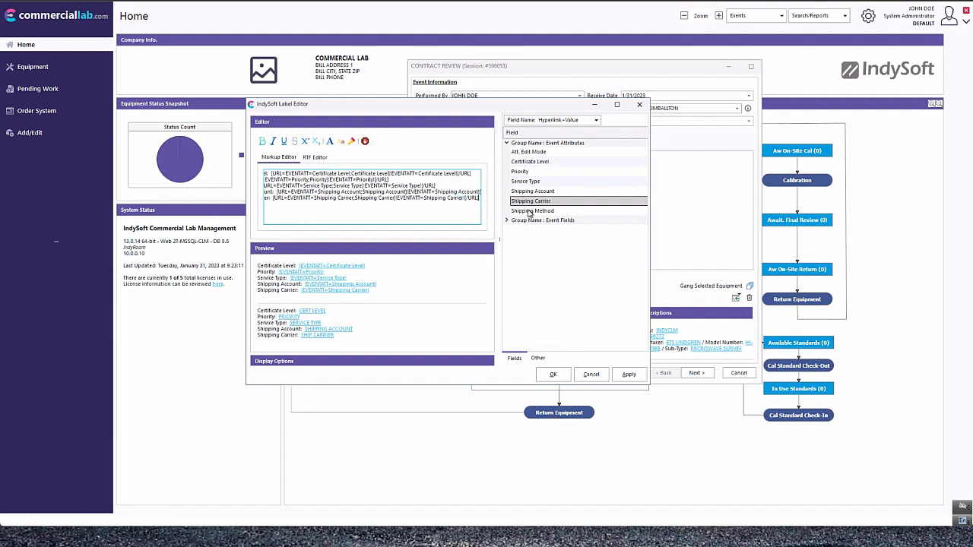
{"action": "double_click", "coordinate": [530, 211]}
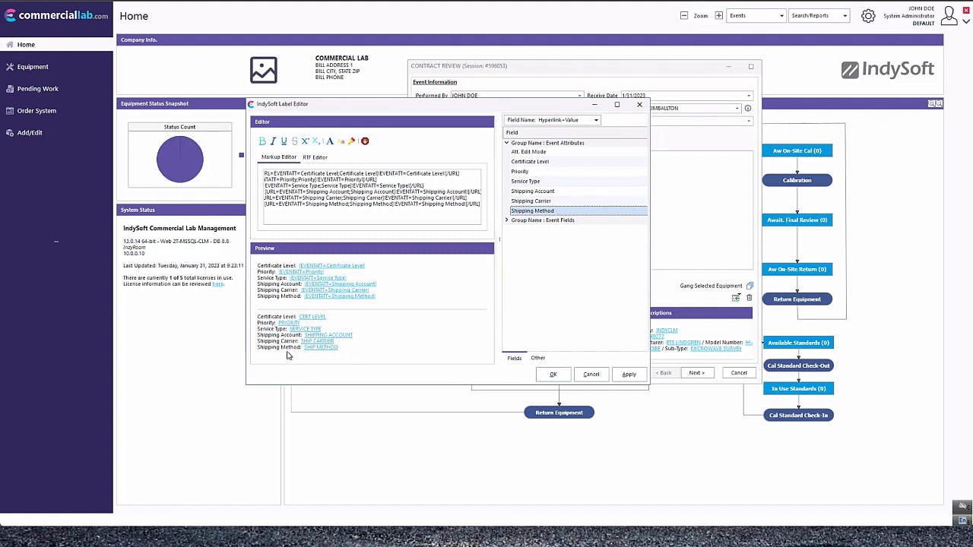
{"action": "left_click", "coordinate": [560, 377]}
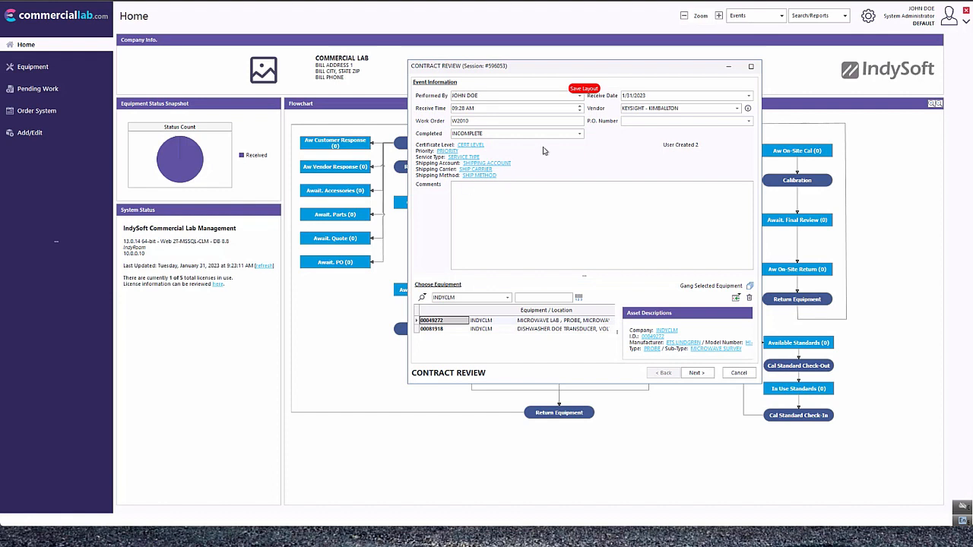
Step: Cut the Shipping Account, Shipping Carrier and Shipping Method lines out of the User Created 1 label and save the layout
{"action": "right_click", "coordinate": [438, 168]}
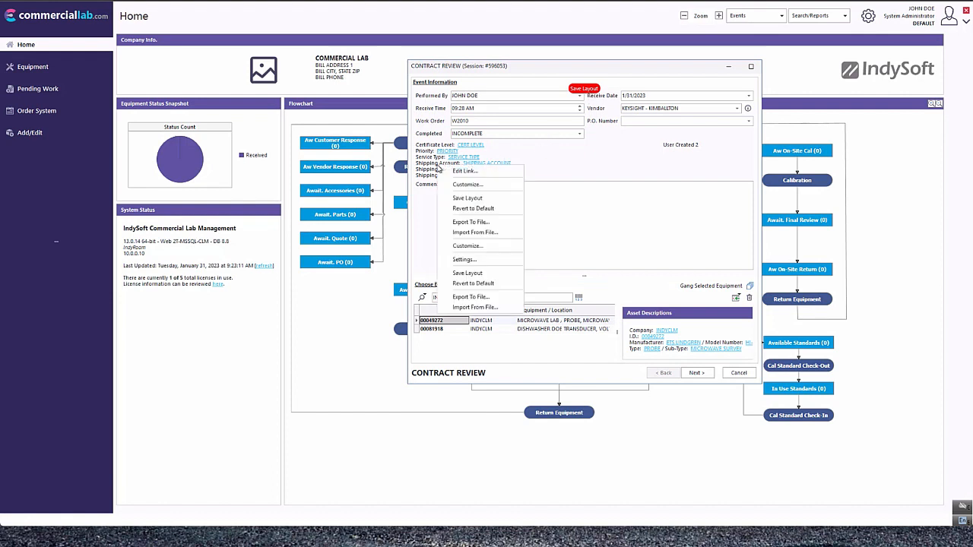
{"action": "left_click", "coordinate": [464, 171]}
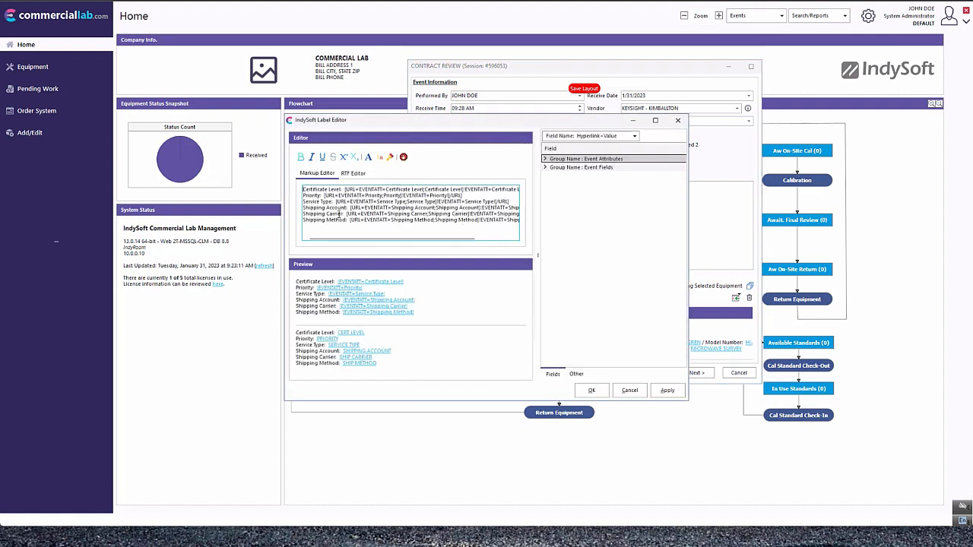
{"action": "left_click_drag", "start_coordinate": [304, 207], "coordinate": [552, 222]}
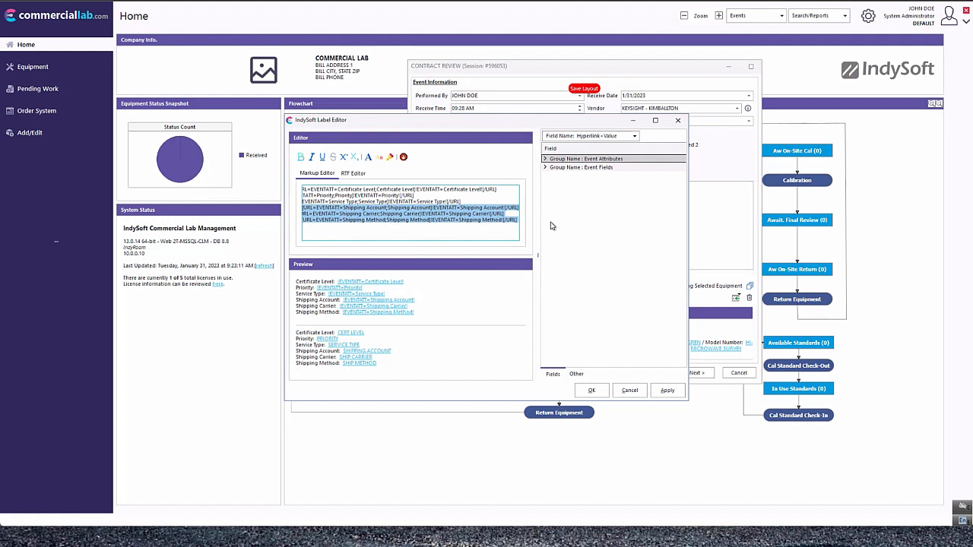
{"action": "left_click", "coordinate": [591, 390]}
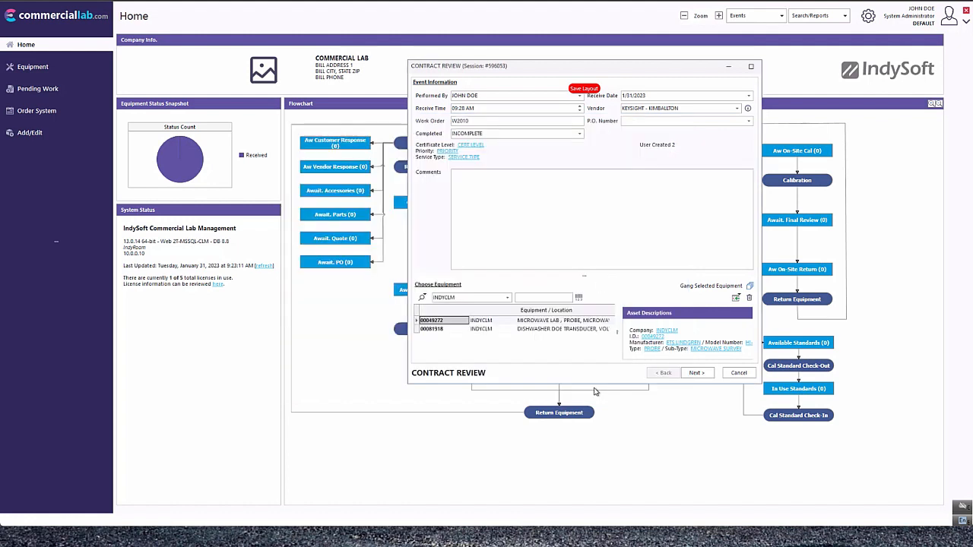
{"action": "left_click", "coordinate": [585, 88]}
Step: Paste the cut Shipping Account, Shipping Carrier and Shipping Method lines into the User Created 2 label's link and accept the edit
{"action": "right_click", "coordinate": [658, 149]}
{"action": "left_click", "coordinate": [674, 153]}
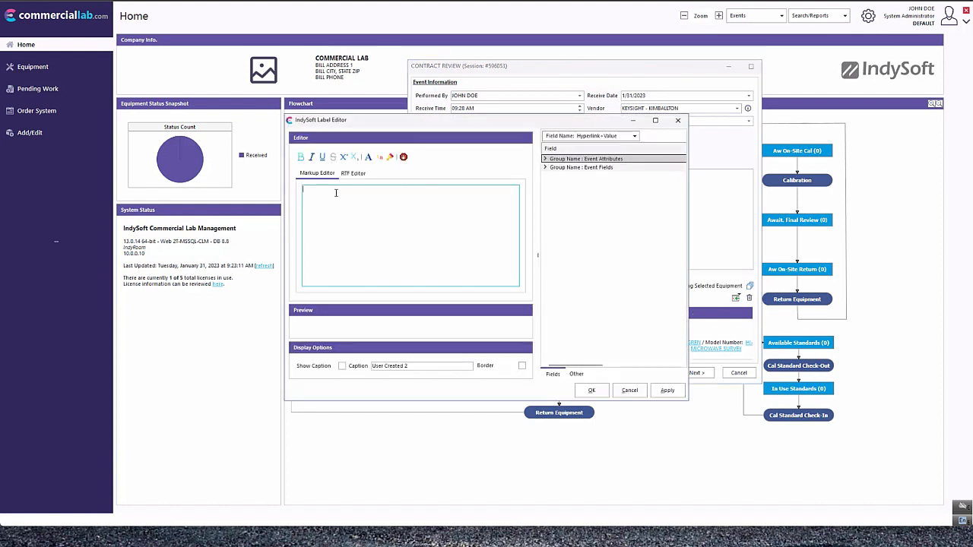
{"action": "type", "text": "[URL=EVENTATT=Shipping Account;Shipping Account]EVENTATT=Shipping Account[/URL] [URL=EVENTATT=Shipping Carrier;Shipping Carrier]EVENTATT=Shipping Carrier[/URL] [URL=EVENTATT=Shipping Method;Shipping Method]EVENTATT=Shipping Method[/URL]"}
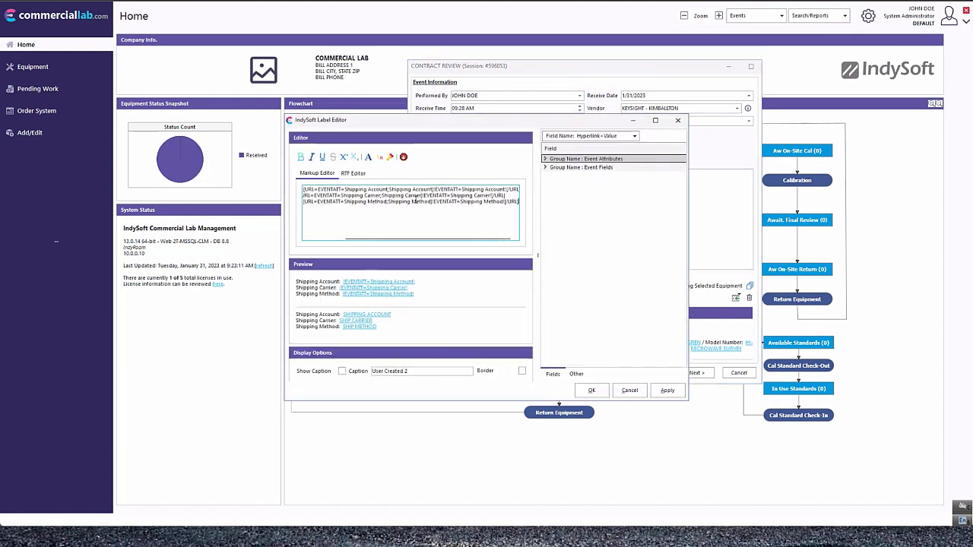
{"action": "left_click", "coordinate": [591, 390]}
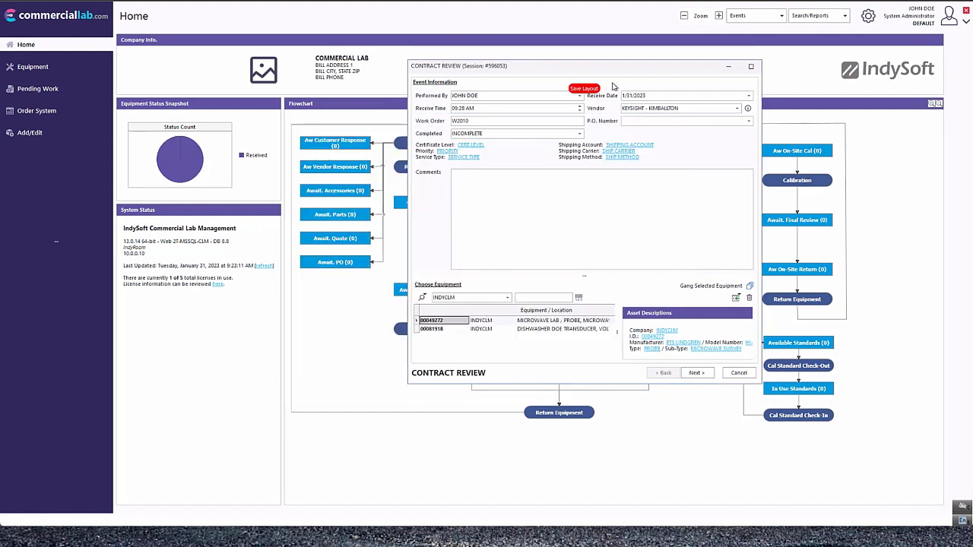